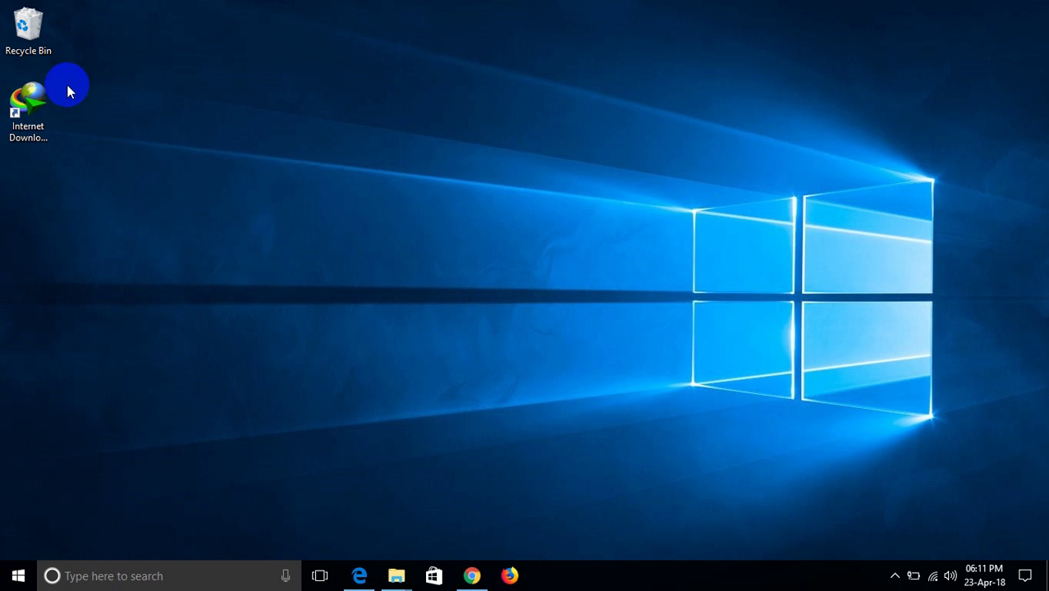
# Step: Check the Windows Update status under Update & security in Windows Settings, and close Settings
pyautogui.click(1025, 577)
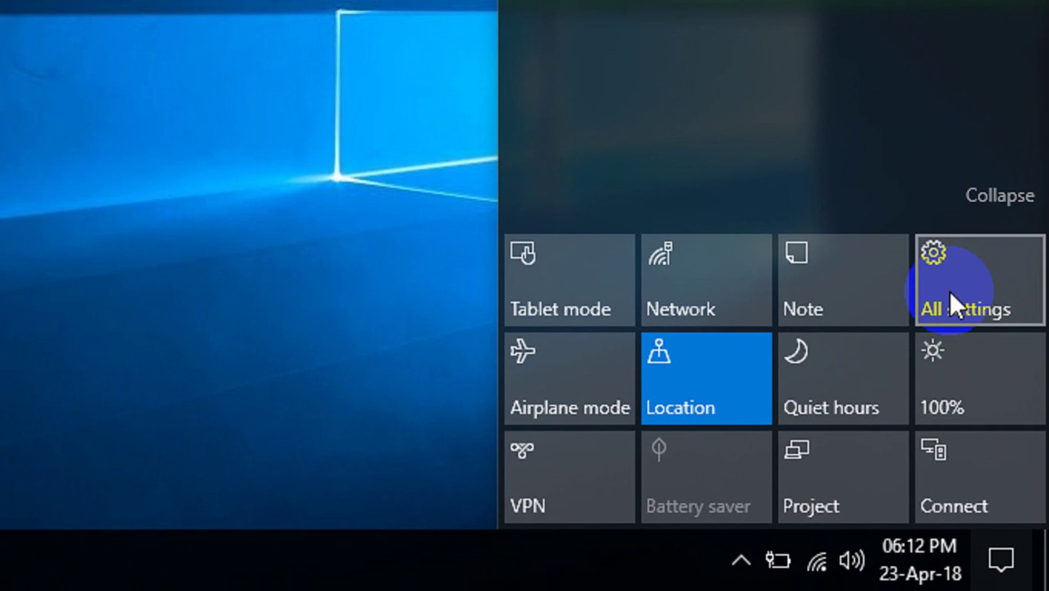
pyautogui.click(949, 290)
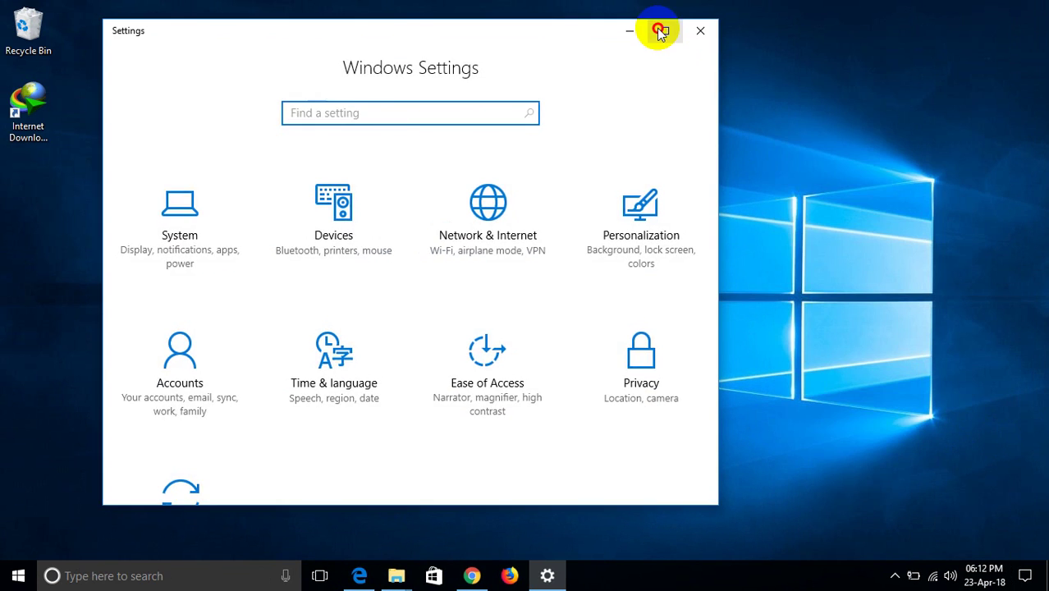
pyautogui.click(665, 30)
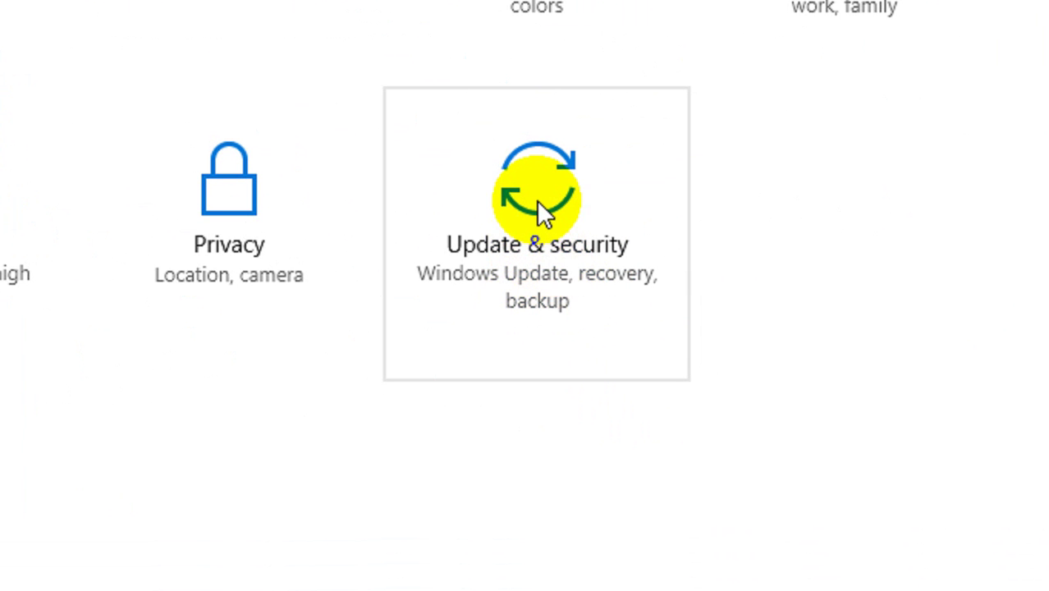
pyautogui.click(542, 211)
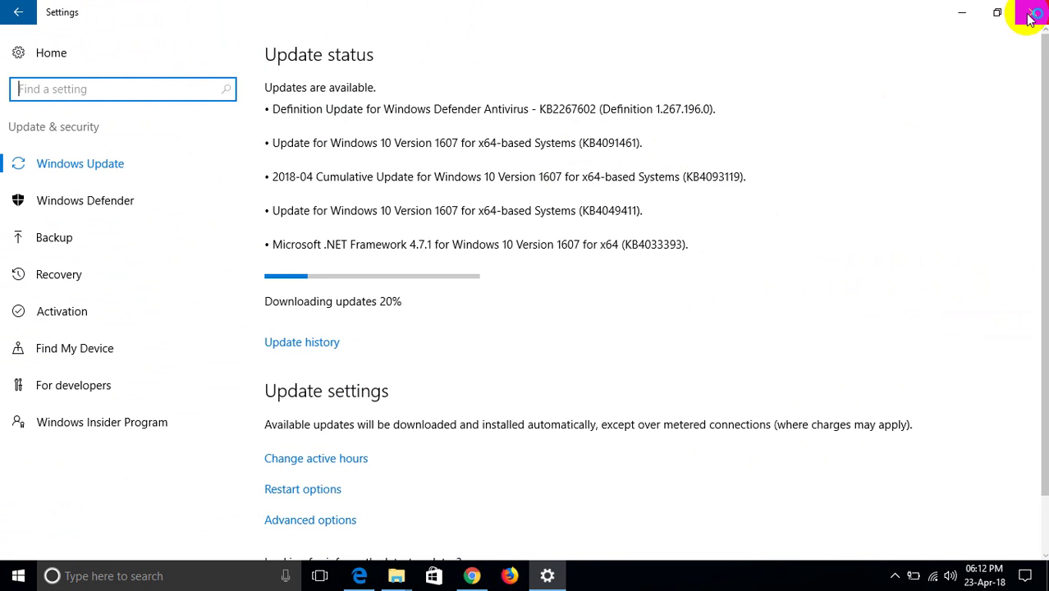
pyautogui.click(1032, 13)
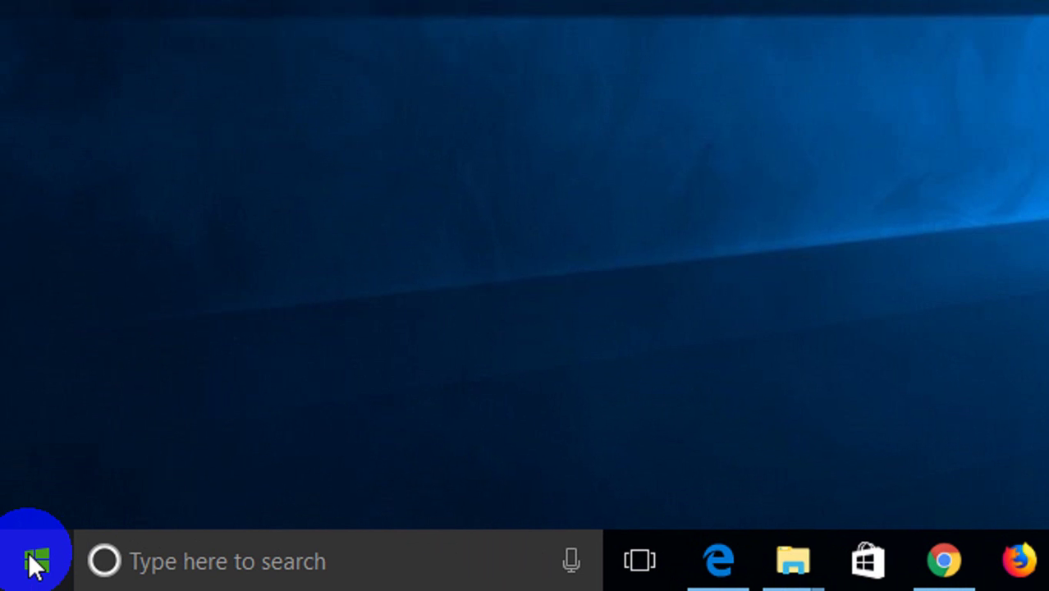
# Step: Open Administrative Tools from the Control Panel and maximize its window
pyautogui.rightClick(31, 559)
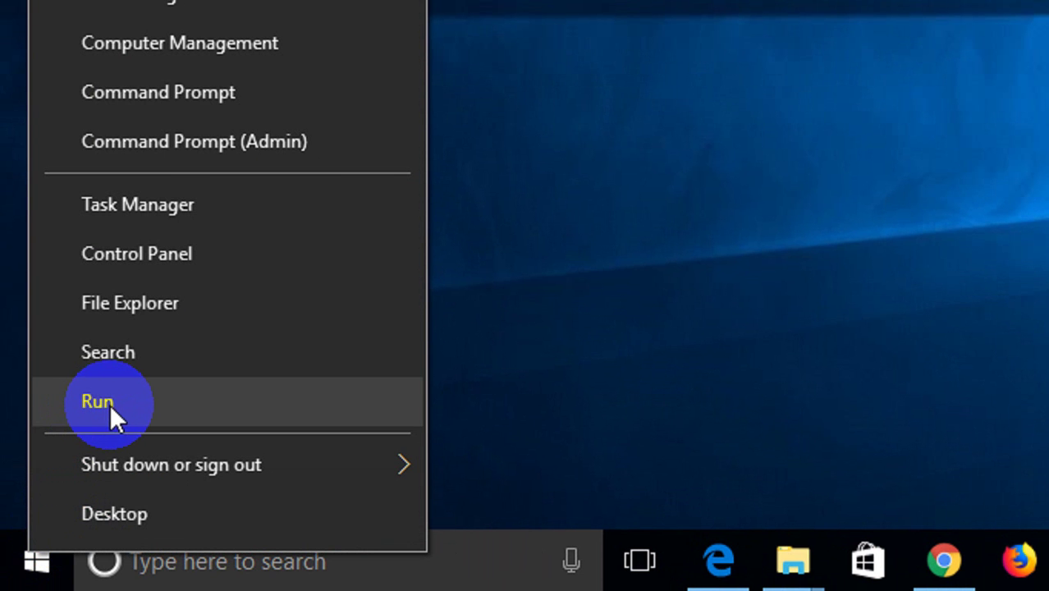
pyautogui.click(124, 256)
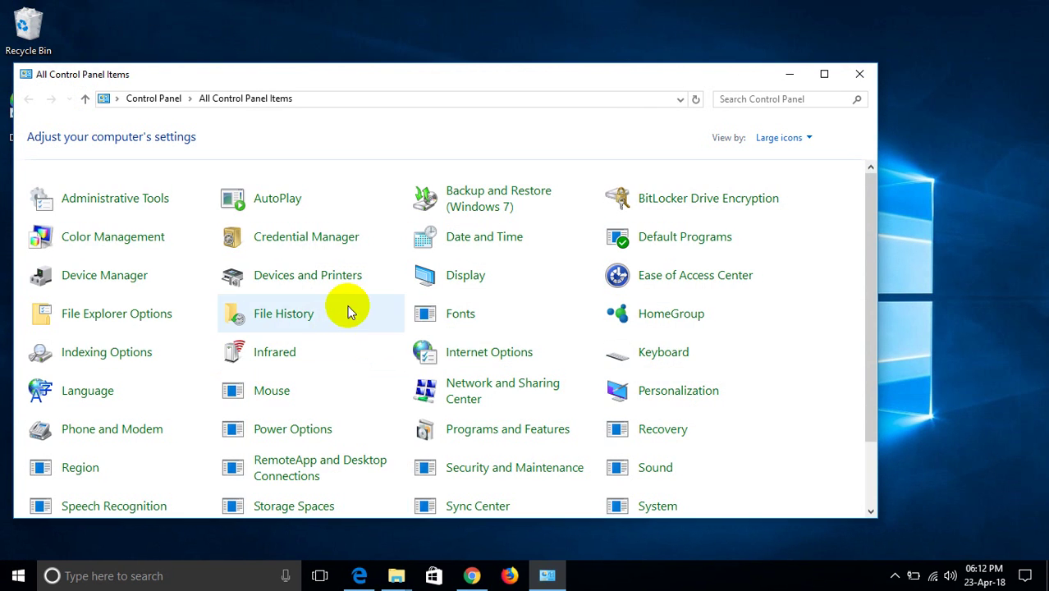
pyautogui.click(813, 81)
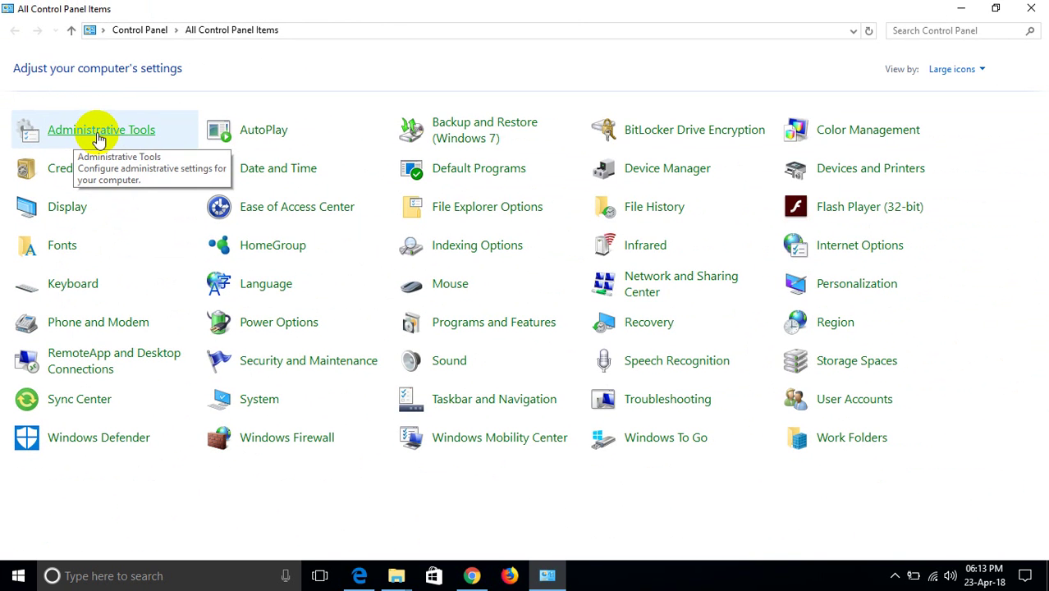
pyautogui.click(95, 133)
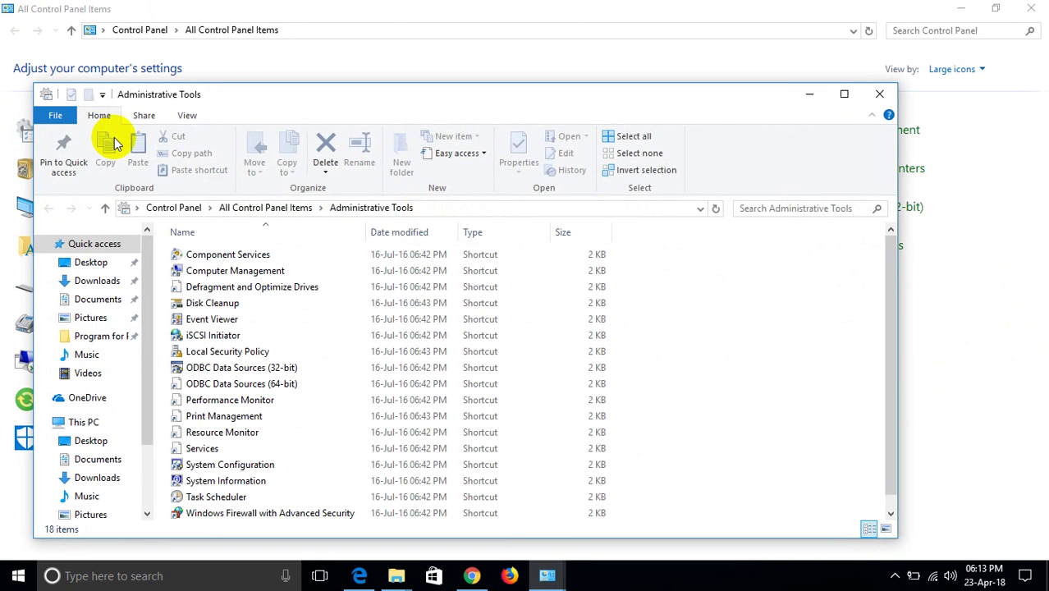
pyautogui.doubleClick(281, 94)
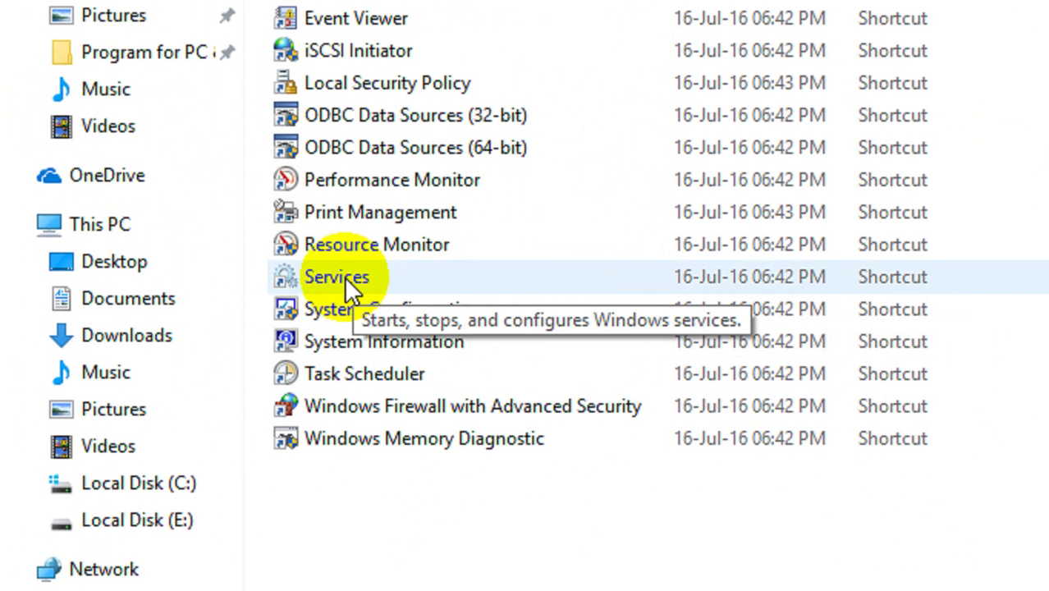
# Step: Open the Services console from Administrative Tools and maximize it
pyautogui.click(344, 277)
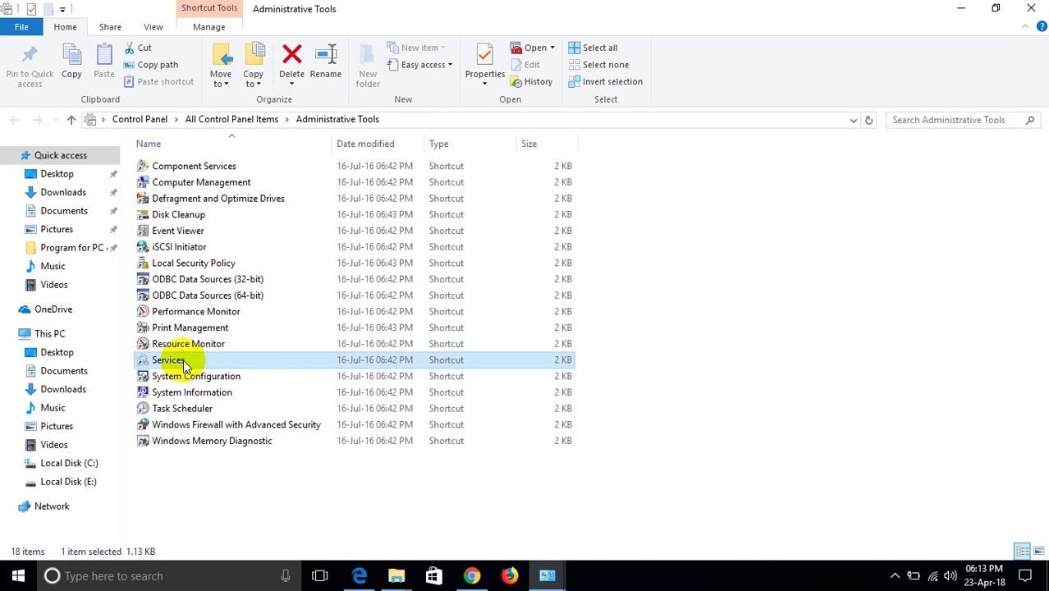
pyautogui.doubleClick(192, 359)
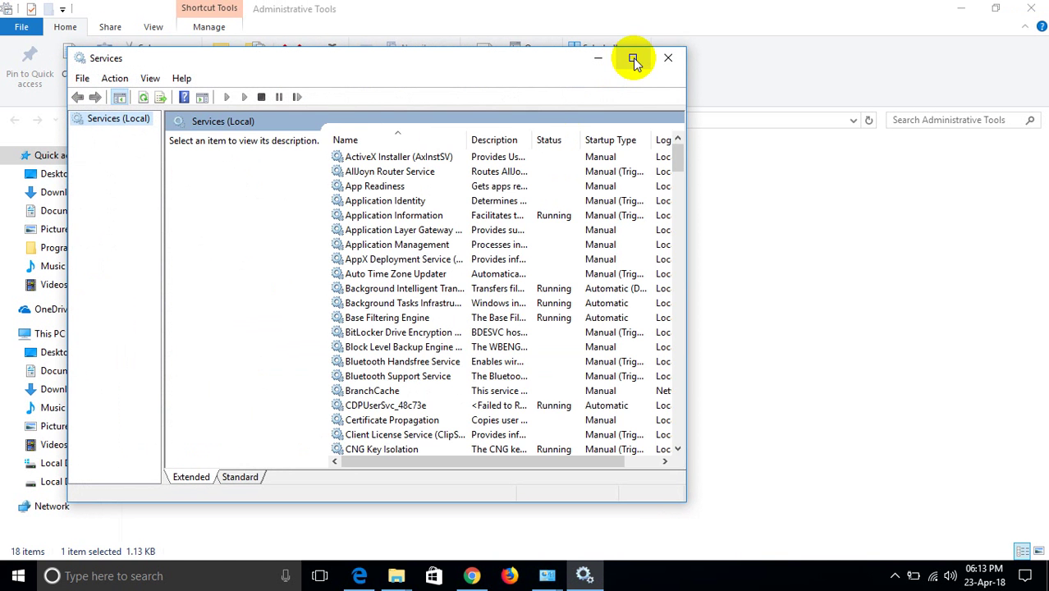
pyautogui.click(633, 57)
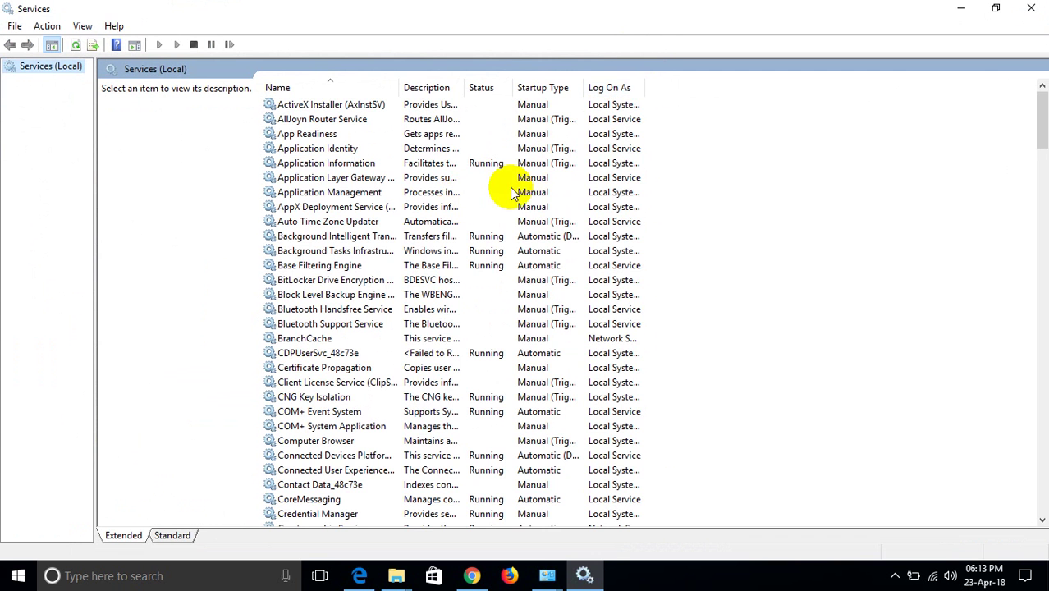
# Step: Open the properties of the Windows Update service and try to stop the service
pyautogui.moveTo(1041, 125); pyautogui.dragTo(1038, 481)
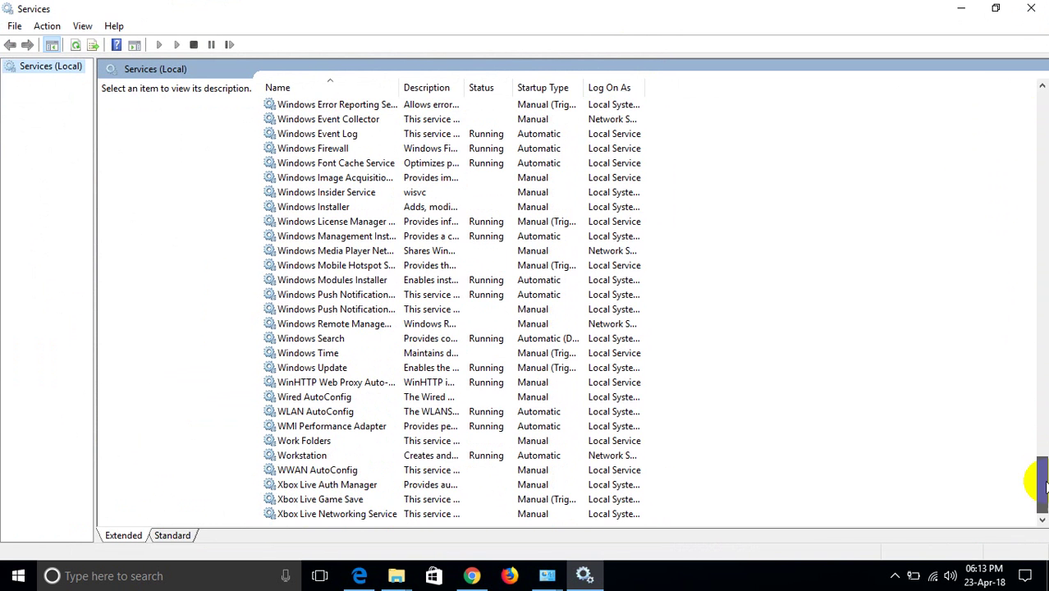
pyautogui.click(331, 371)
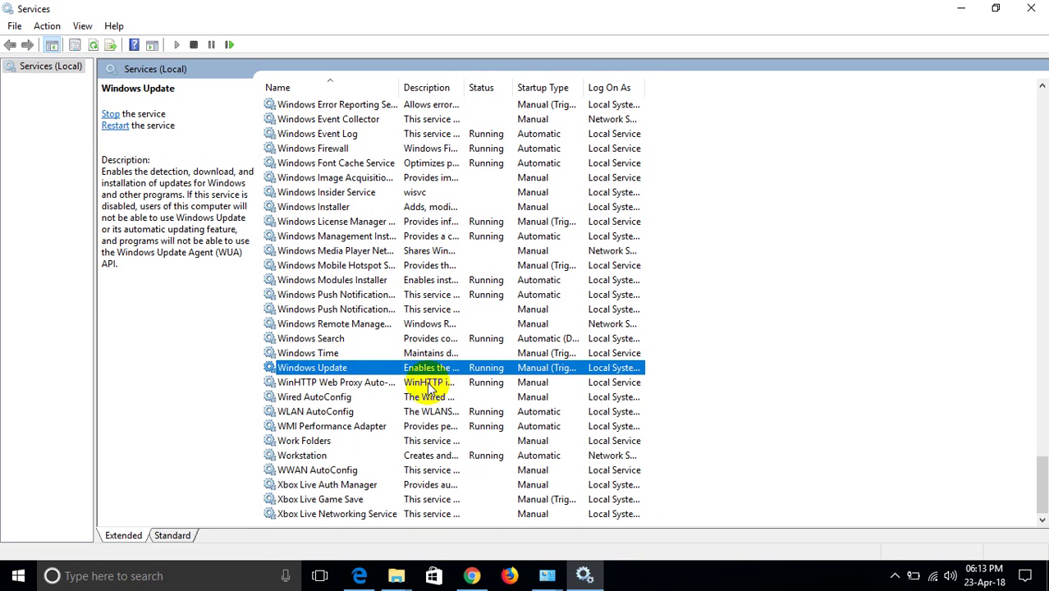
pyautogui.doubleClick(347, 370)
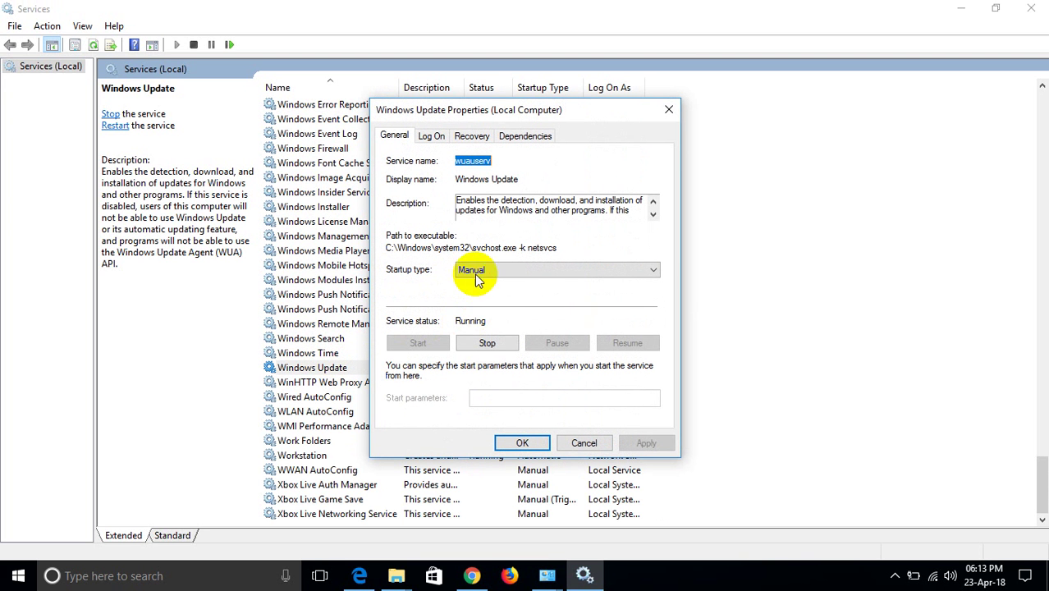
pyautogui.click(486, 345)
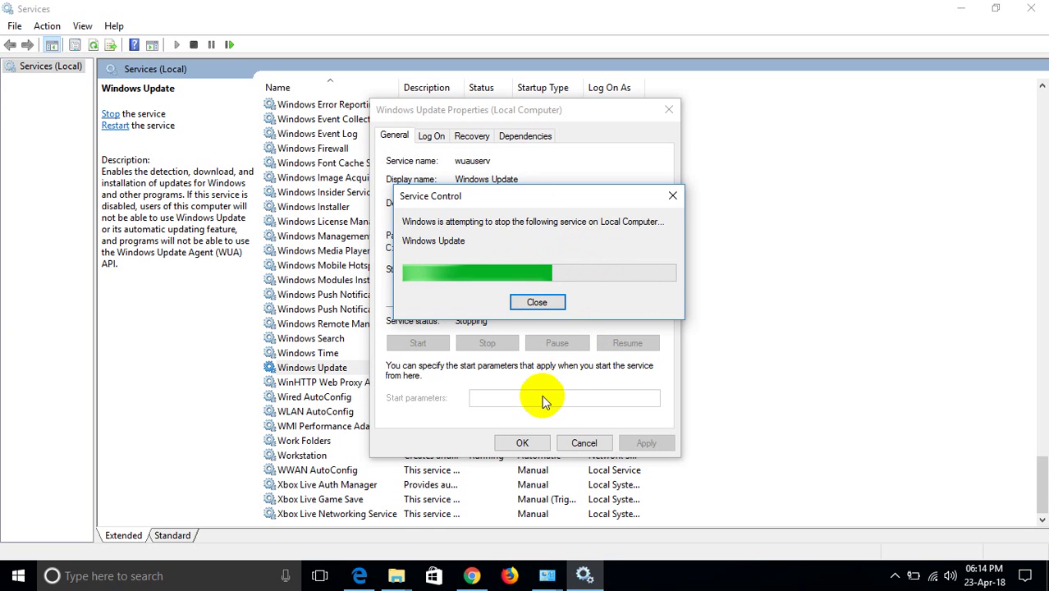
pyautogui.moveTo(538, 198); pyautogui.dragTo(543, 168)
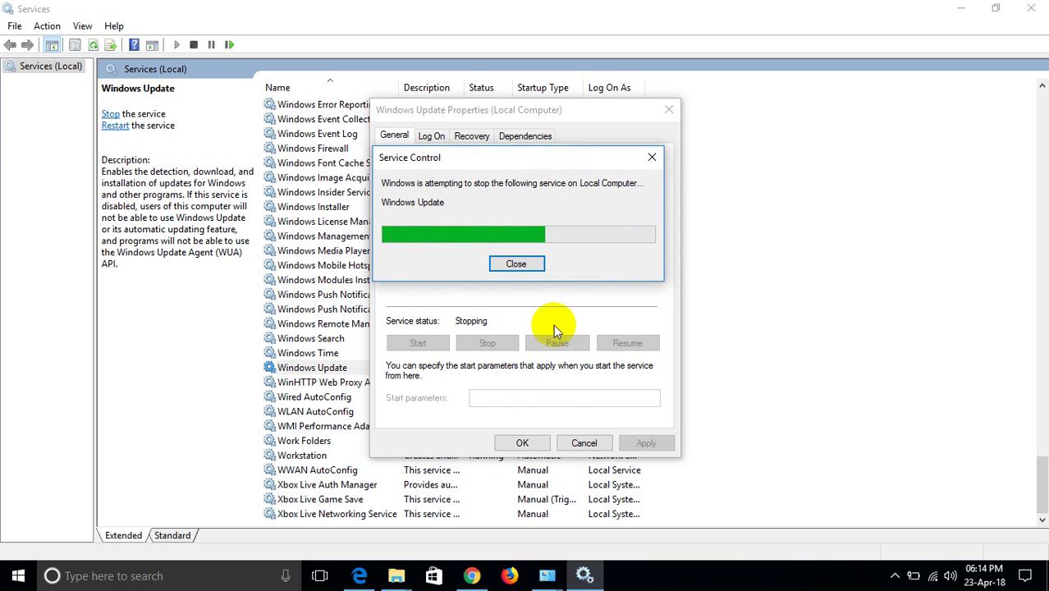
pyautogui.moveTo(545, 162)
pyautogui.mouseDown()
pyautogui.moveTo(548, 189)
pyautogui.moveTo(544, 159)
pyautogui.mouseUp()
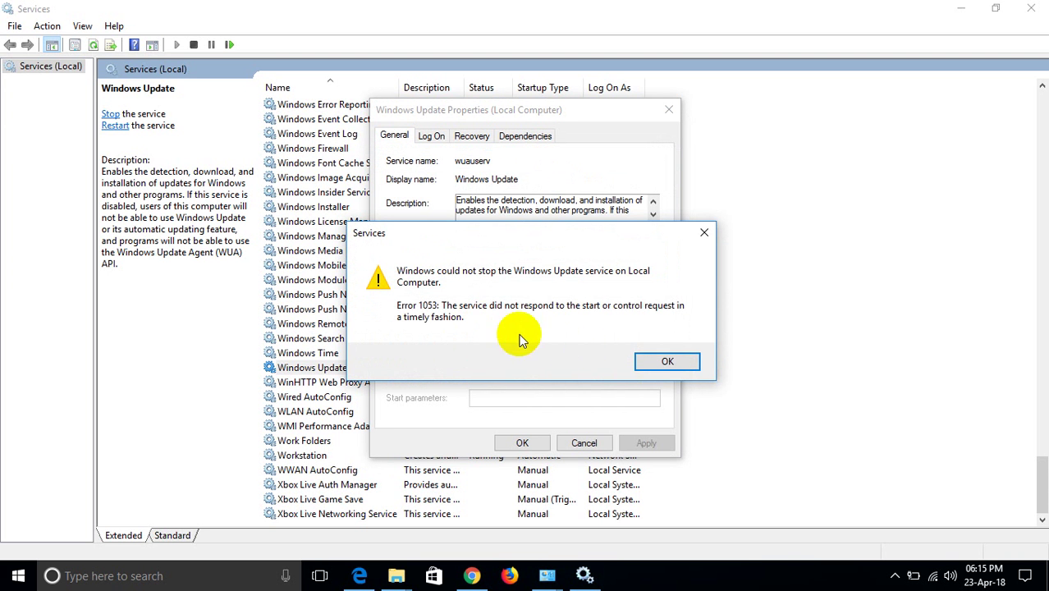
pyautogui.click(669, 364)
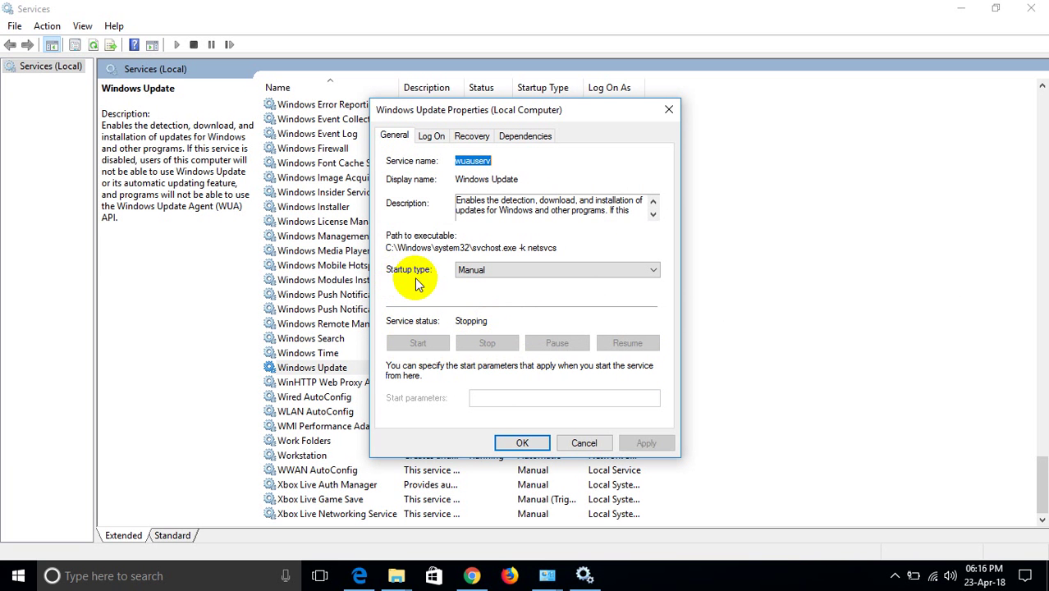
# Step: Set the Windows Update service's startup type to Disabled, save it, and recheck the service's properties
pyautogui.click(464, 271)
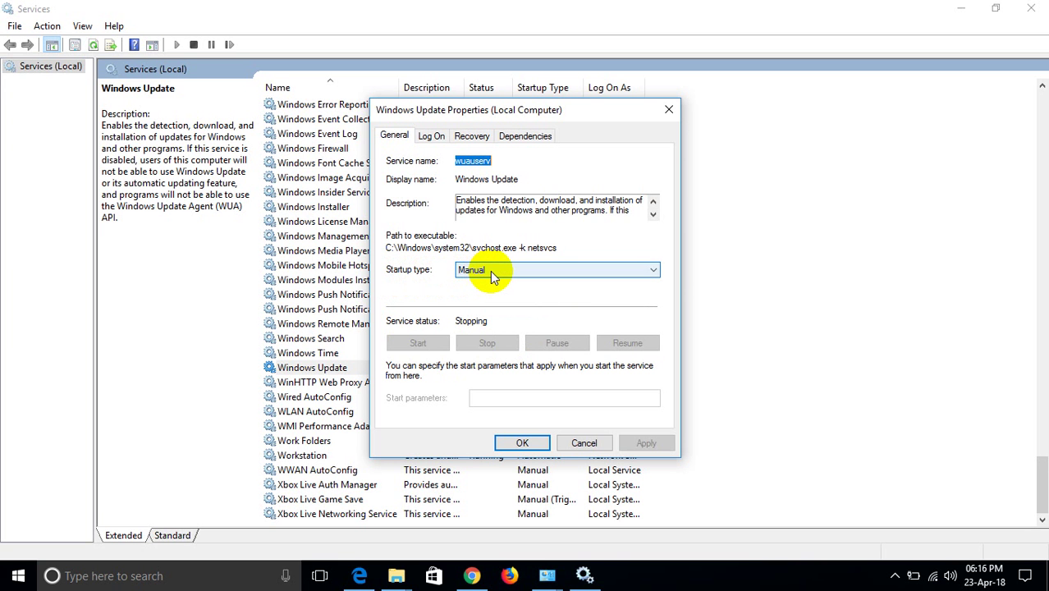
pyautogui.click(490, 270)
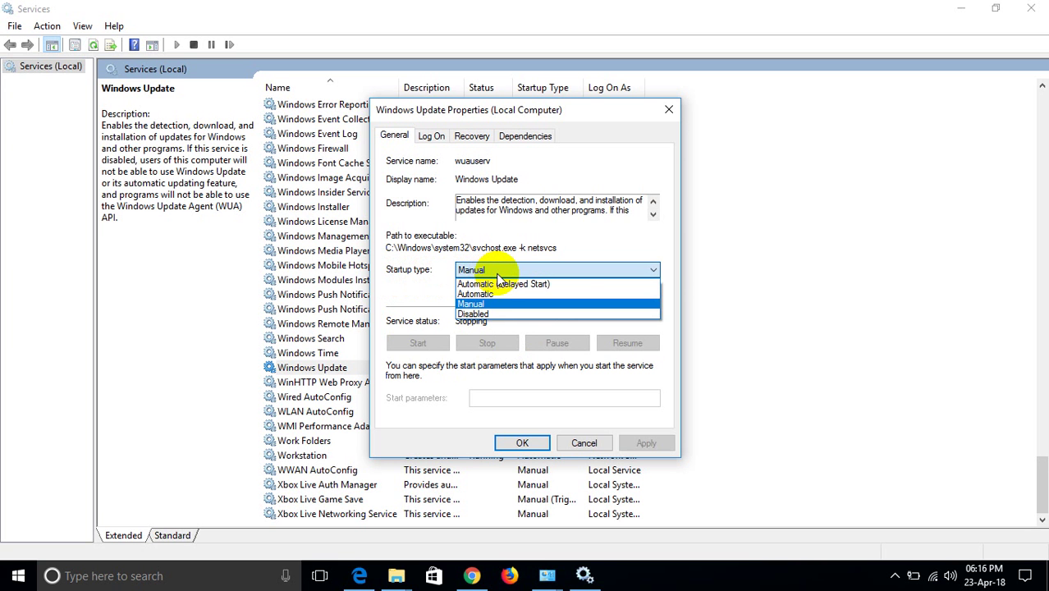
pyautogui.click(485, 314)
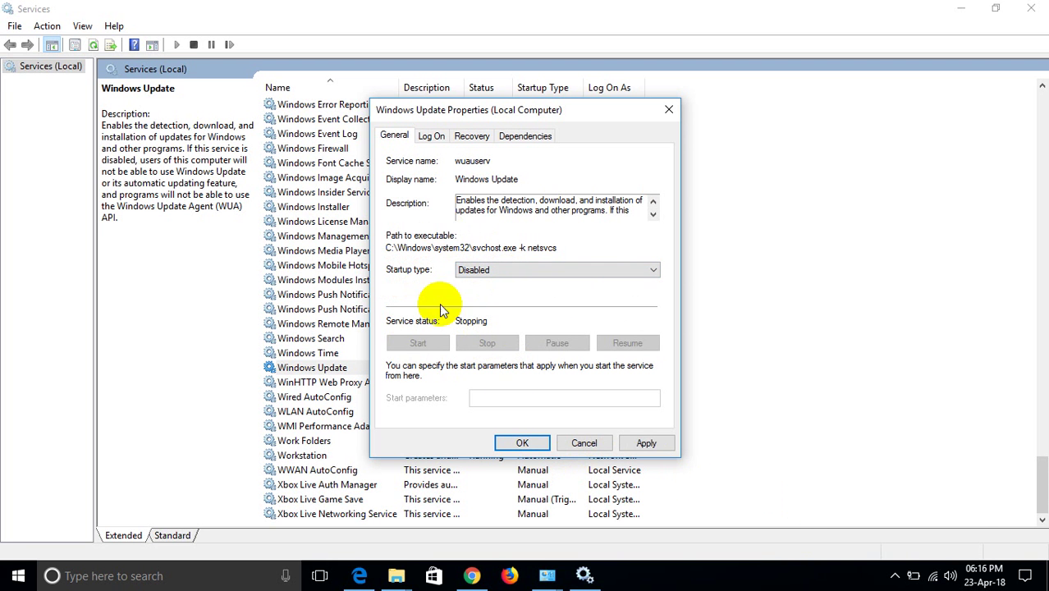
pyautogui.click(508, 445)
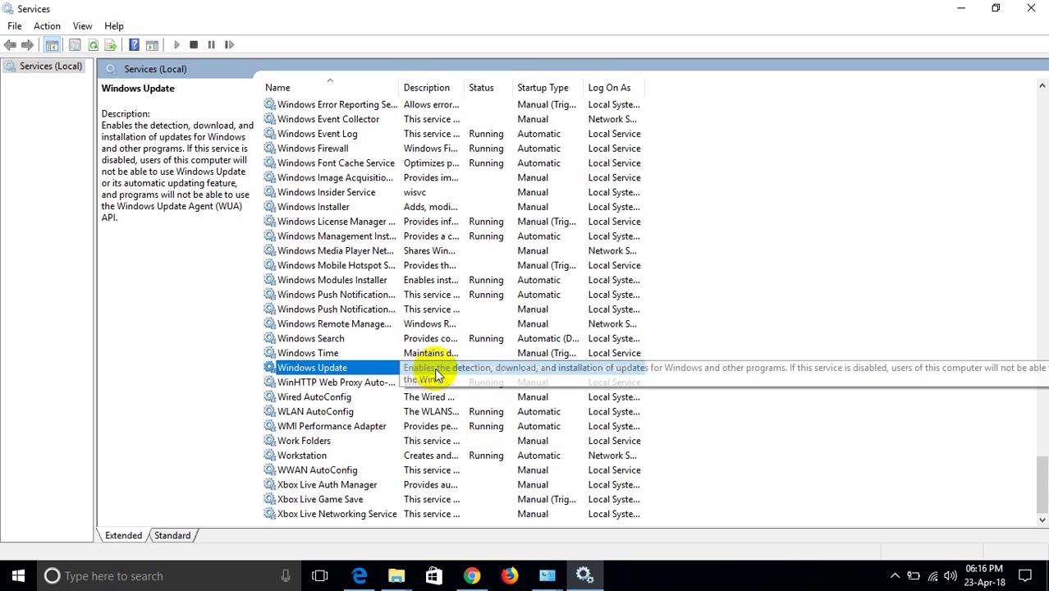
pyautogui.doubleClick(462, 374)
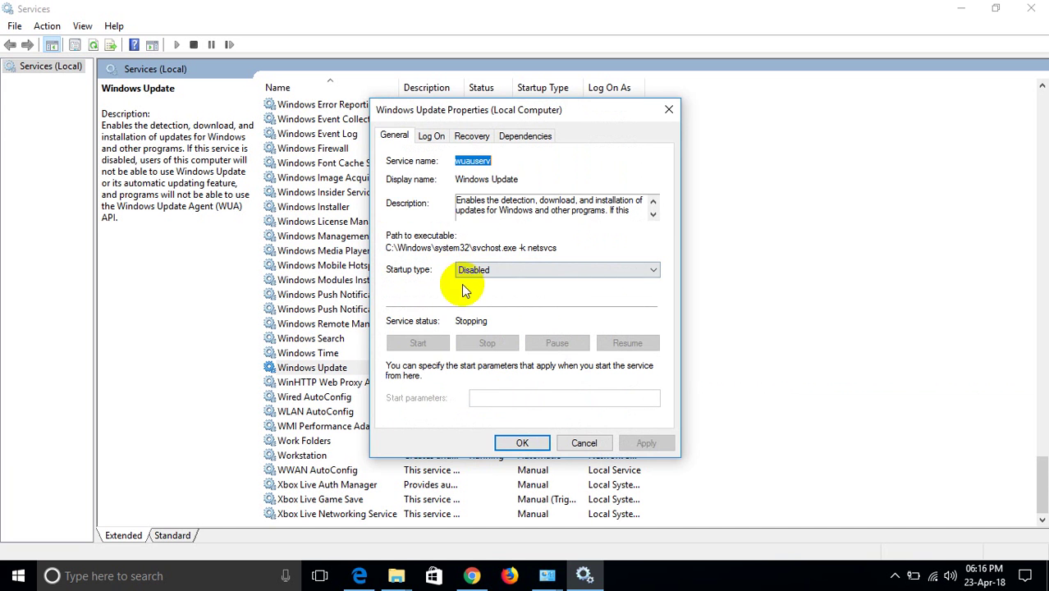
pyautogui.click(547, 445)
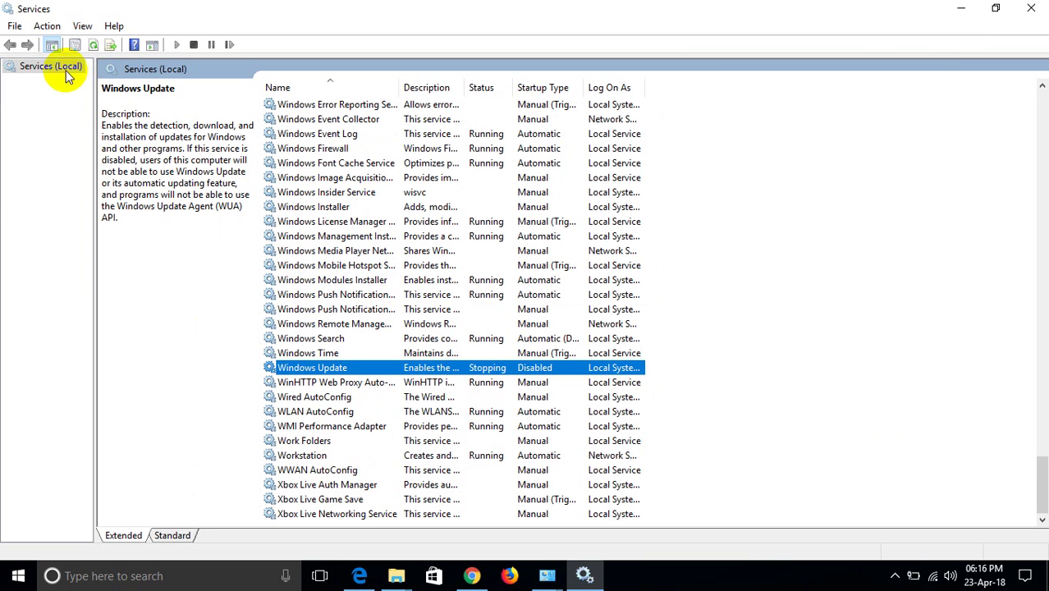
# Step: Close the Services, Administrative Tools and Control Panel windows
pyautogui.click(1035, 6)
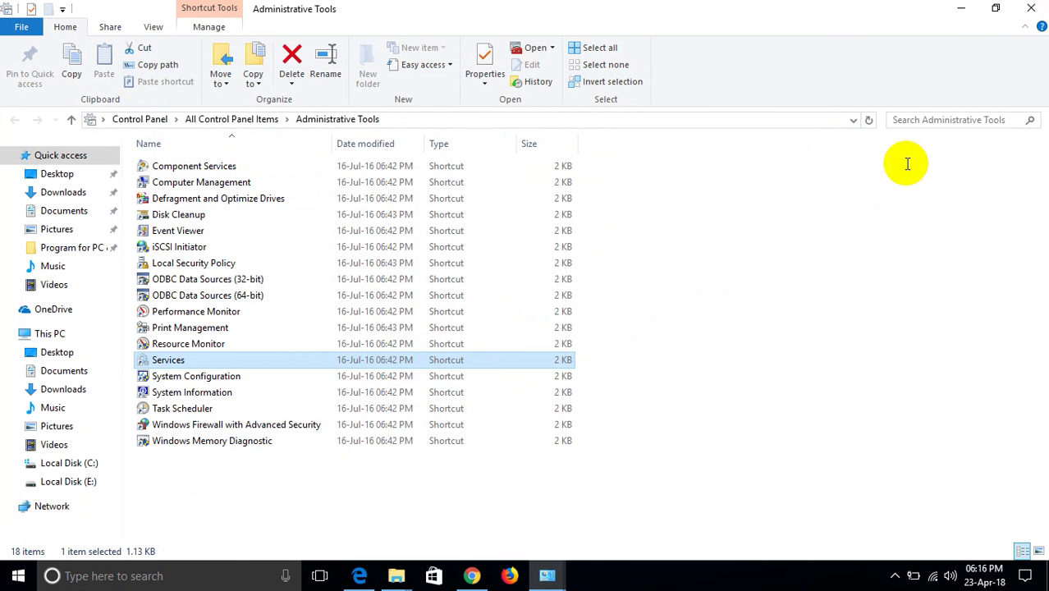
pyautogui.click(1032, 6)
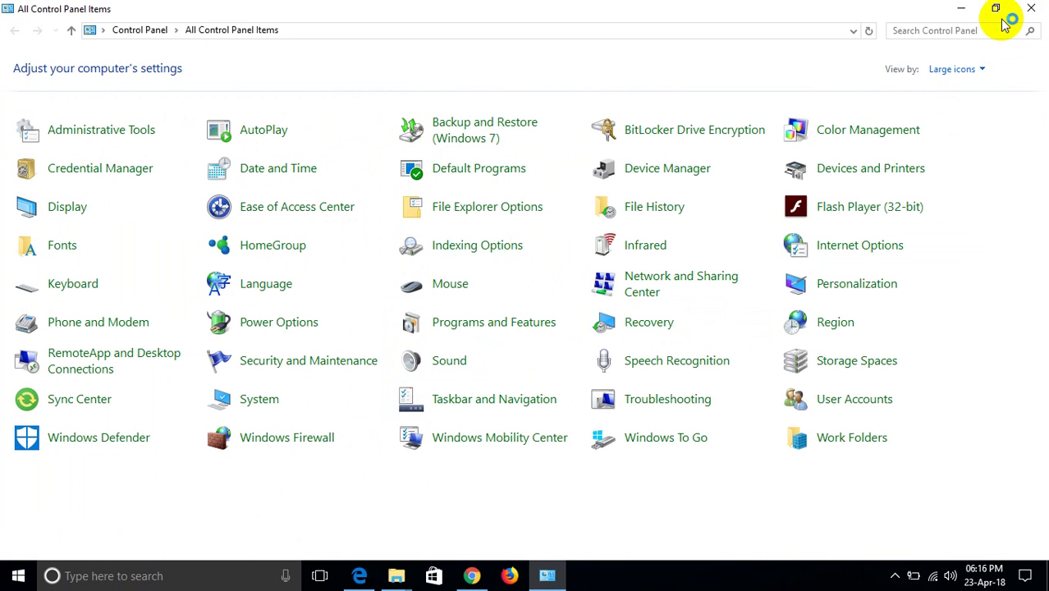
pyautogui.hotkey('alt', 'F4')
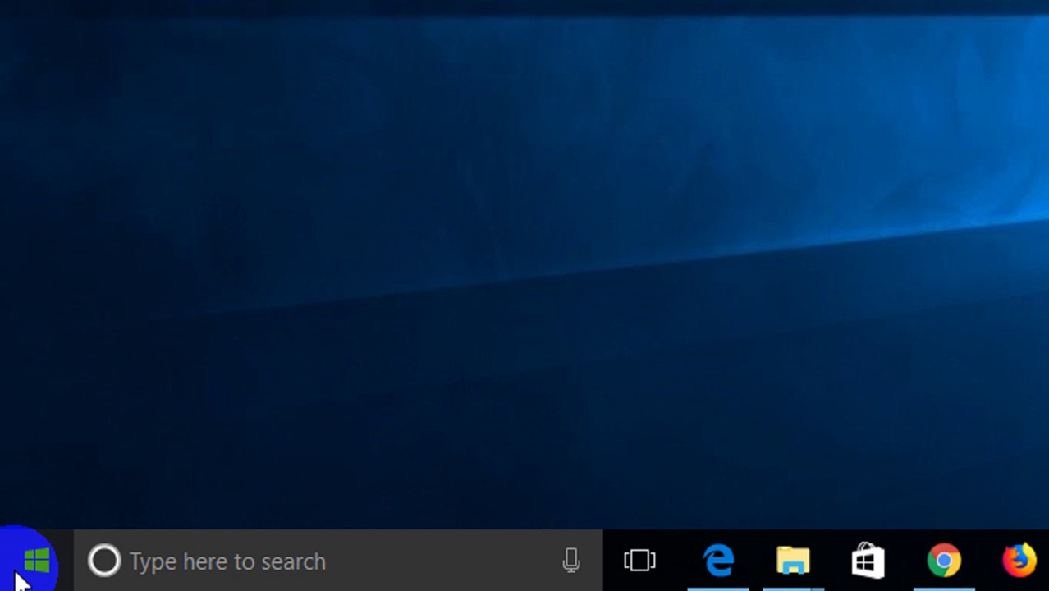
# Step: Launch the Microsoft Management Console with the Run command mmc and maximize its window
pyautogui.rightClick(23, 578)
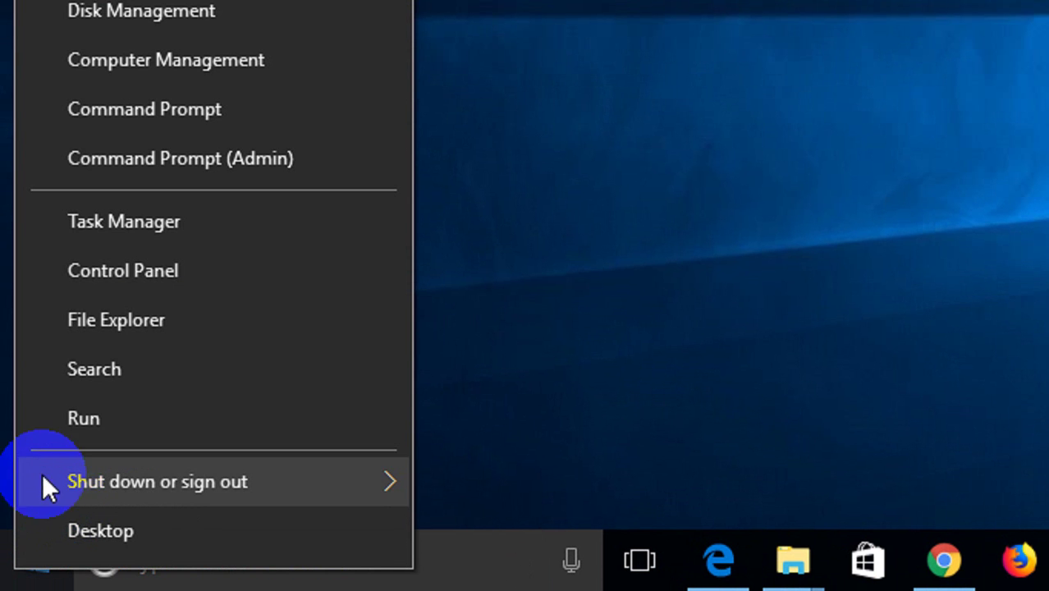
pyautogui.click(132, 421)
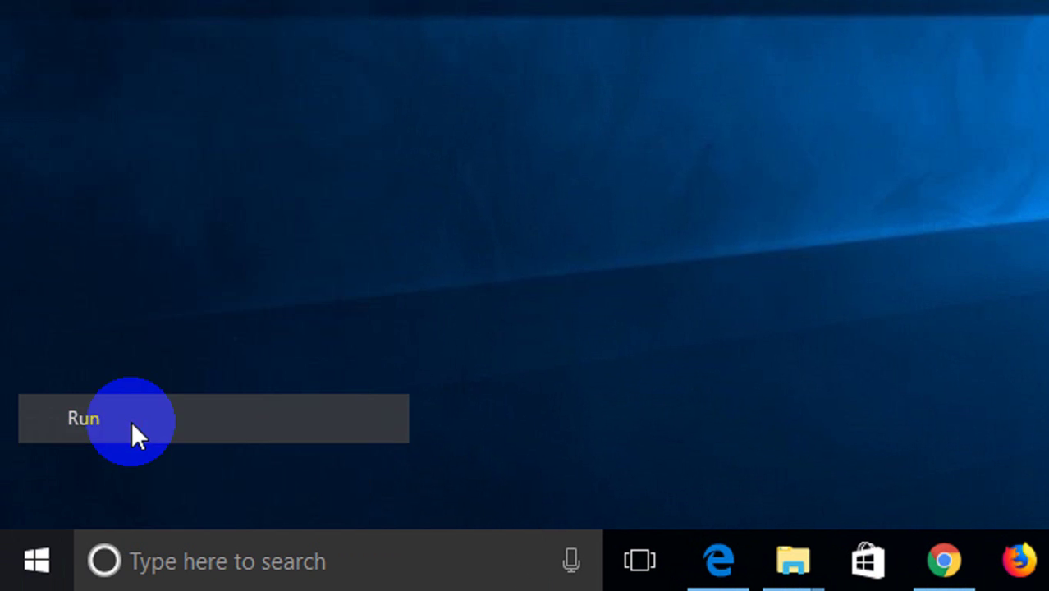
pyautogui.click(244, 370)
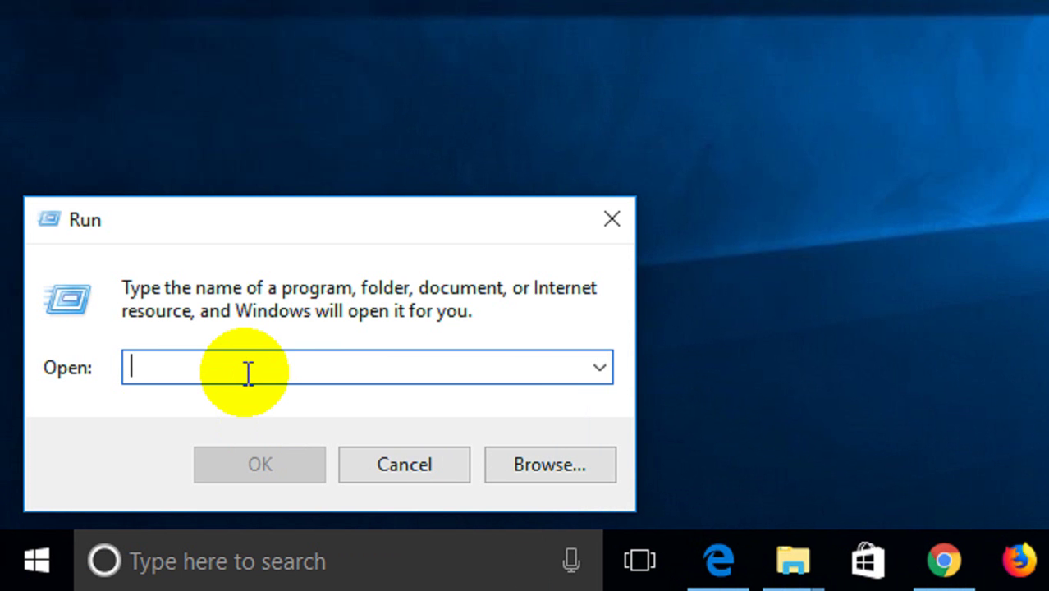
pyautogui.write('mmc')
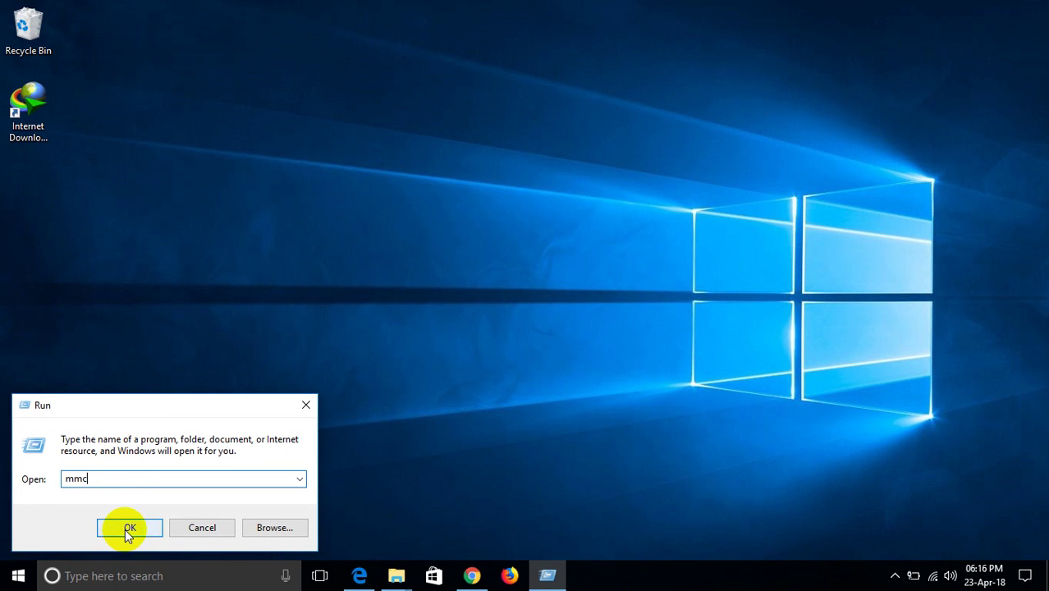
pyautogui.click(128, 529)
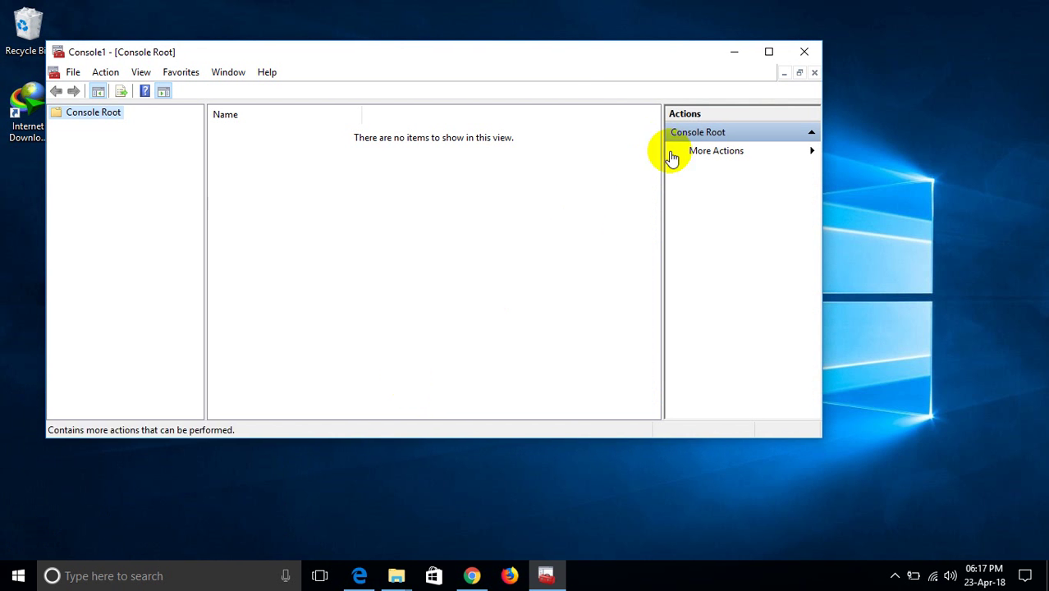
pyautogui.click(769, 54)
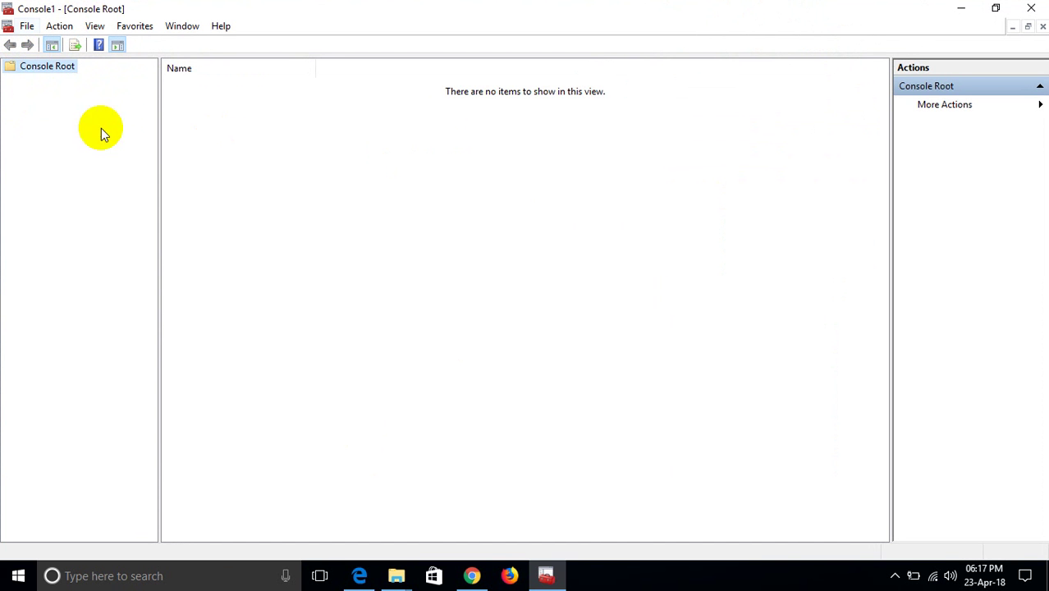
# Step: Try to add the Group Policy Object Editor snap-in to the console
pyautogui.click(27, 27)
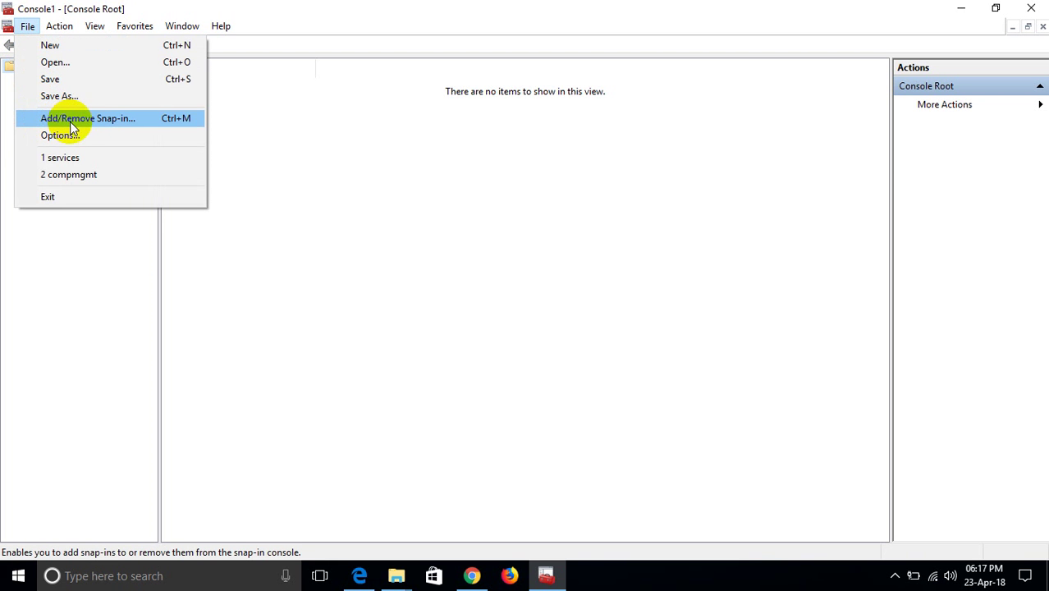
pyautogui.click(96, 120)
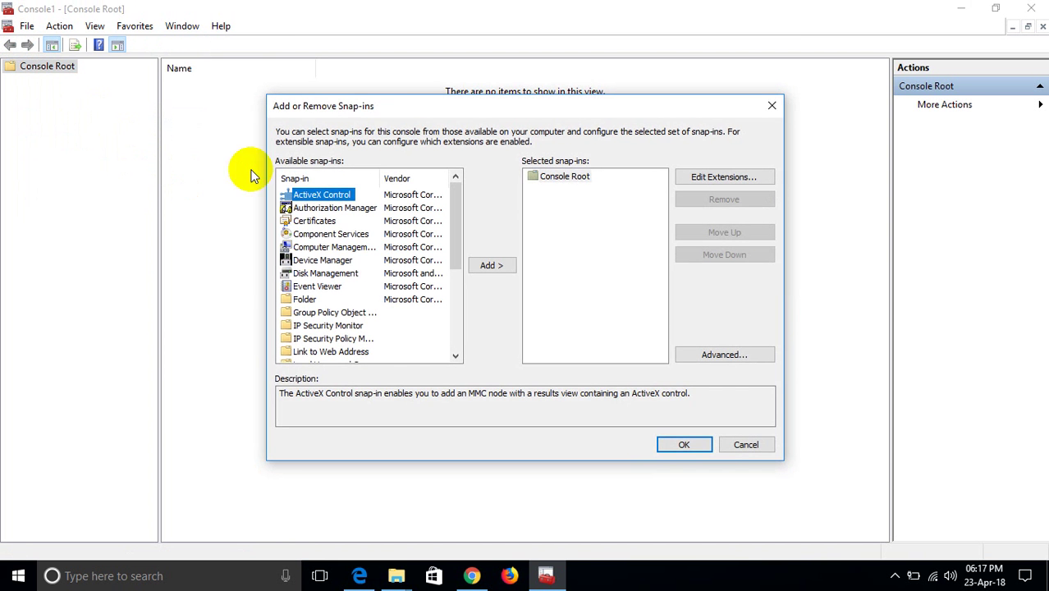
pyautogui.moveTo(374, 108); pyautogui.dragTo(285, 82)
pyautogui.scroll(-1, 276, 234)
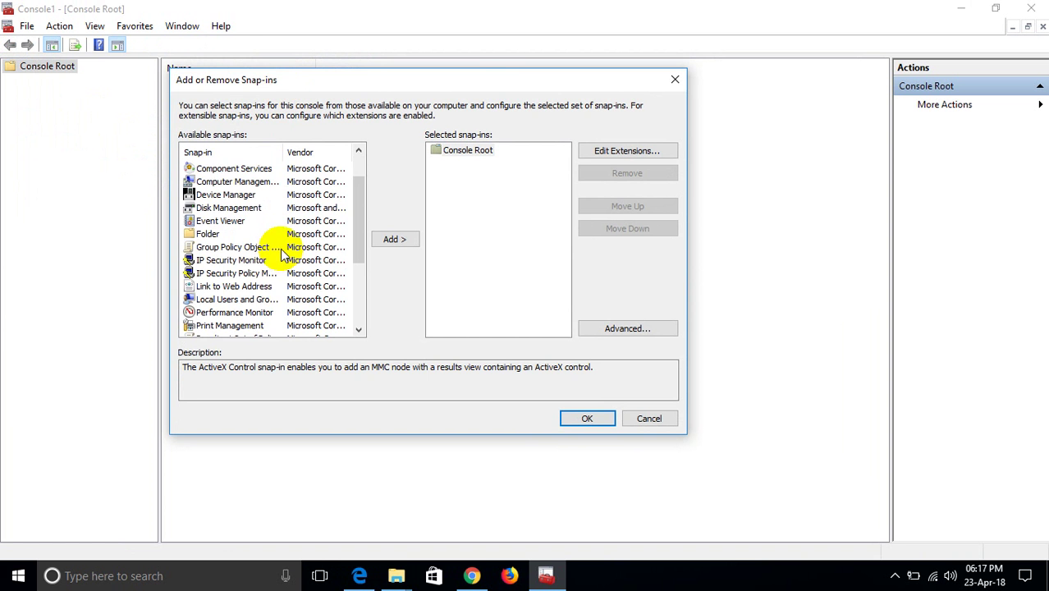
pyautogui.scroll(1, 277, 239)
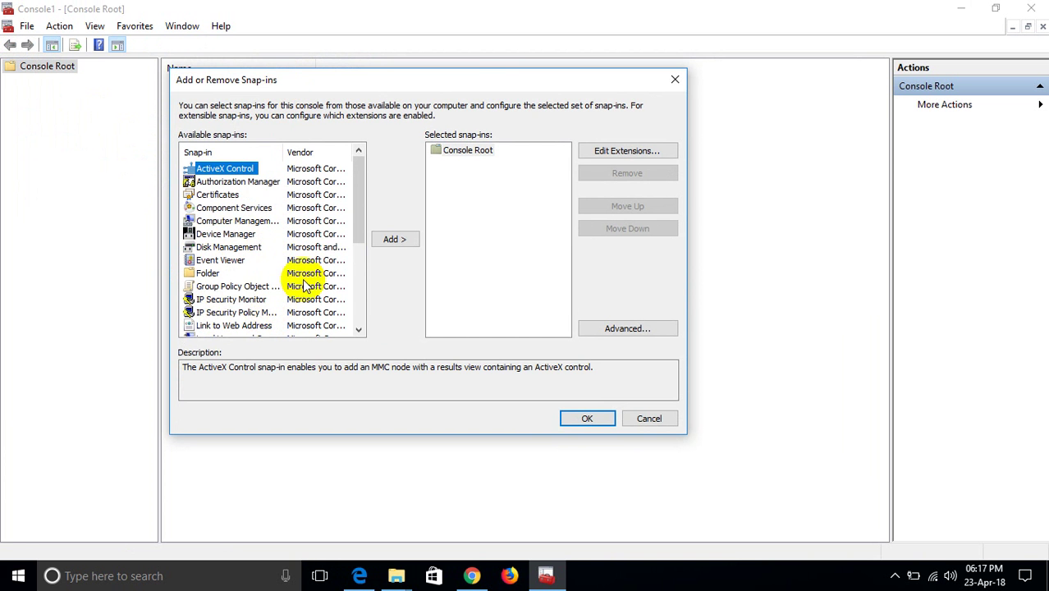
pyautogui.moveTo(356, 222)
pyautogui.mouseDown()
pyautogui.moveTo(363, 316)
pyautogui.moveTo(357, 235)
pyautogui.mouseUp()
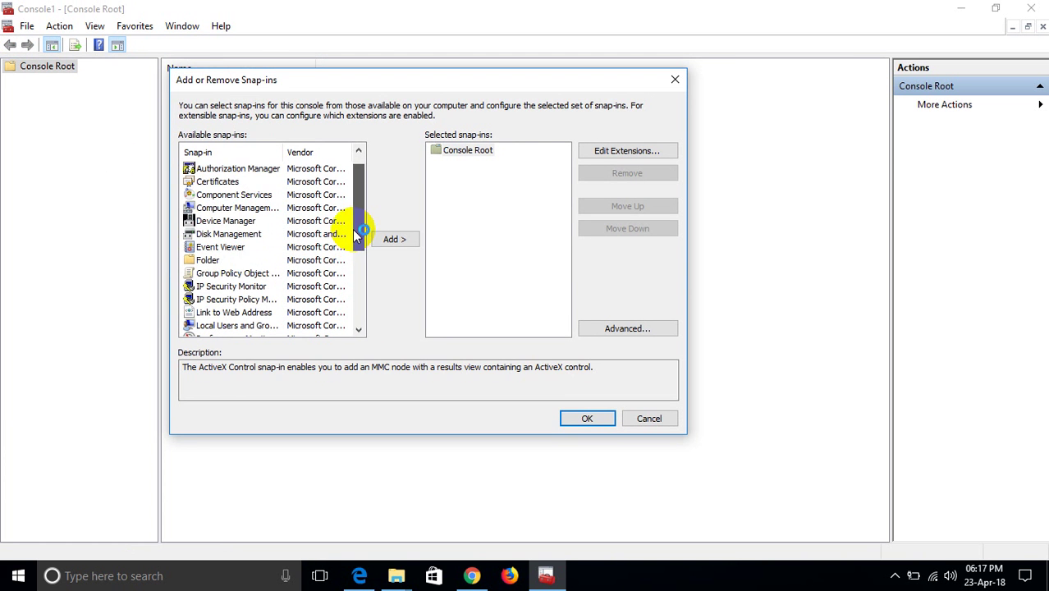
pyautogui.click(215, 273)
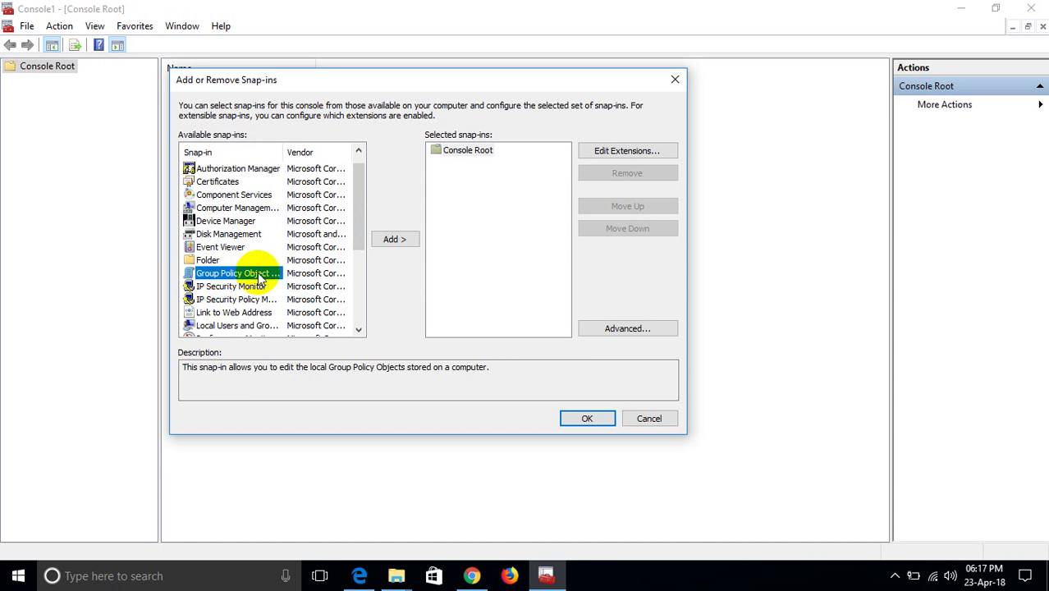
pyautogui.moveTo(285, 152); pyautogui.dragTo(300, 154)
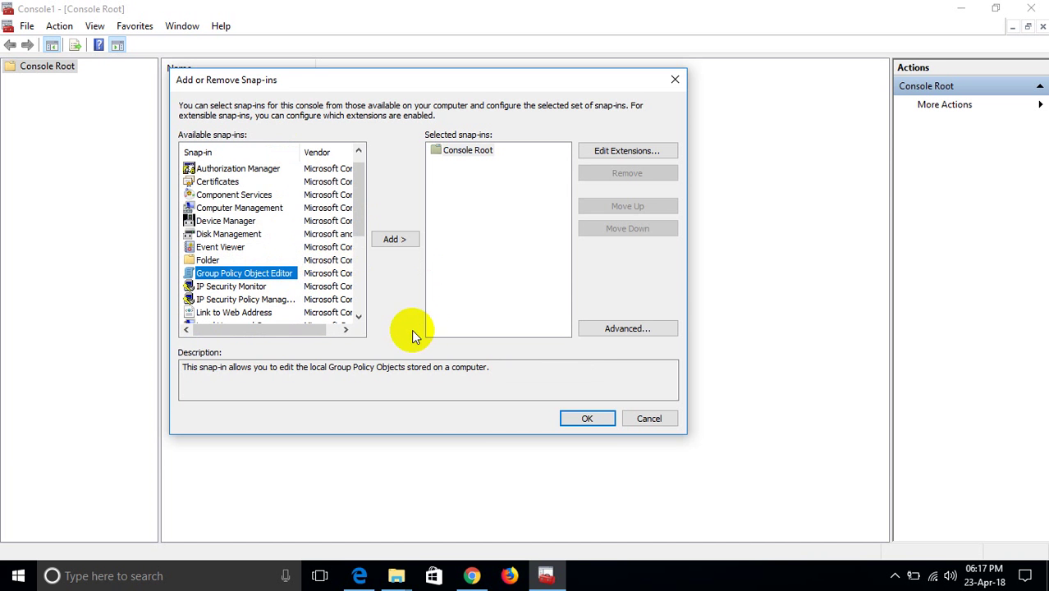
pyautogui.click(587, 417)
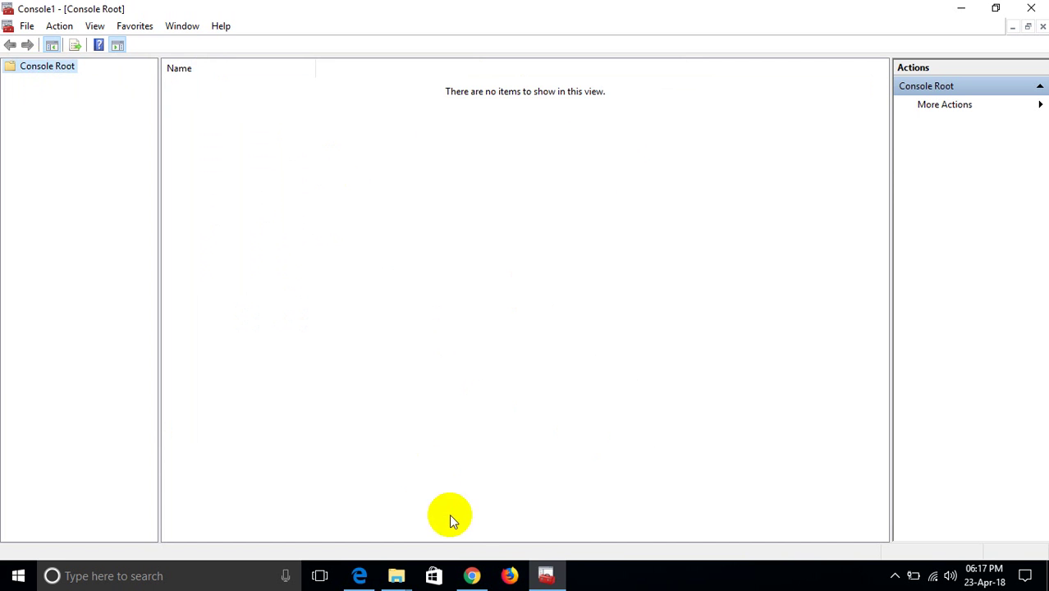
pyautogui.click(546, 574)
pyautogui.click(546, 573)
# Step: Add the Group Policy Object Editor snap-in to the console, with Local Computer as its Group Policy Object
pyautogui.click(27, 26)
pyautogui.click(66, 117)
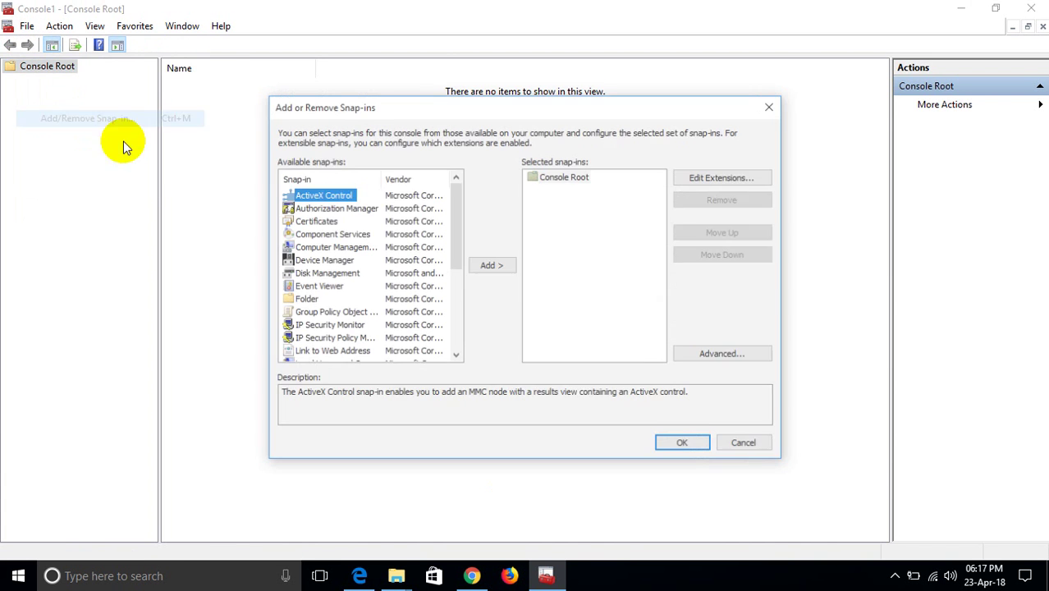
pyautogui.click(314, 315)
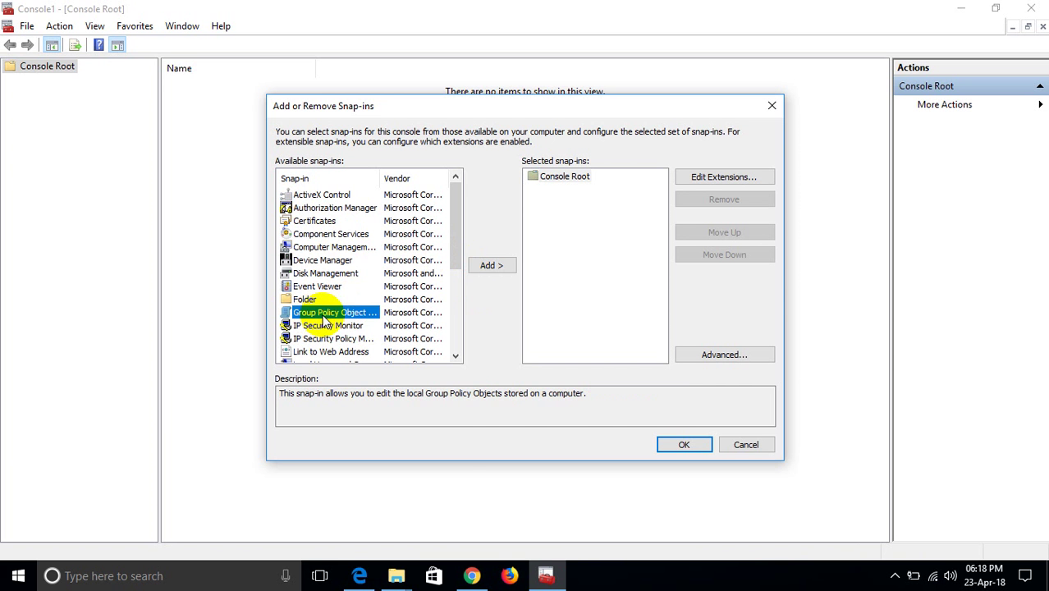
pyautogui.click(490, 267)
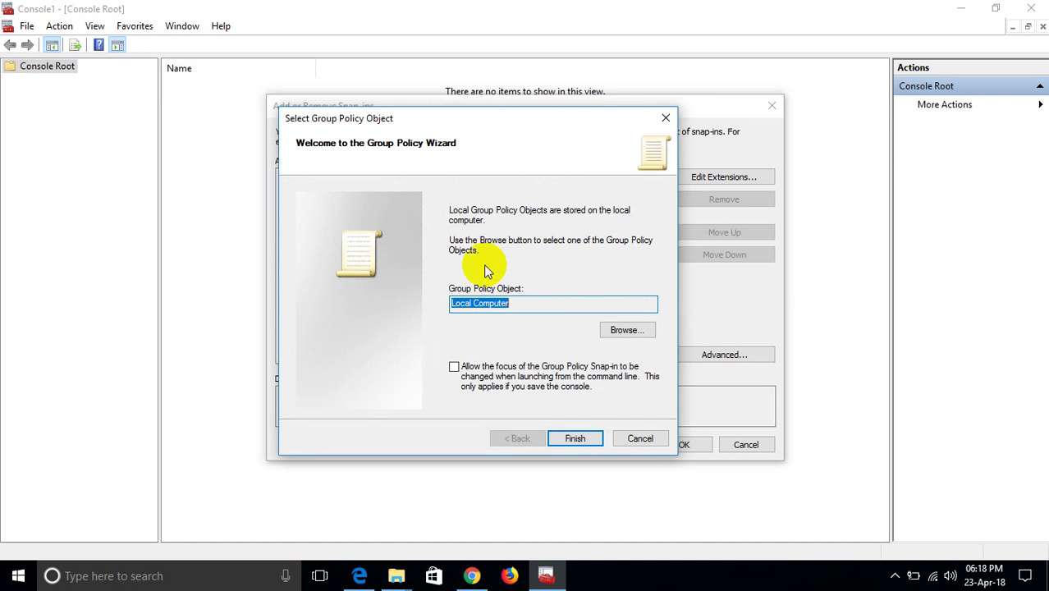
pyautogui.moveTo(472, 118); pyautogui.dragTo(412, 108)
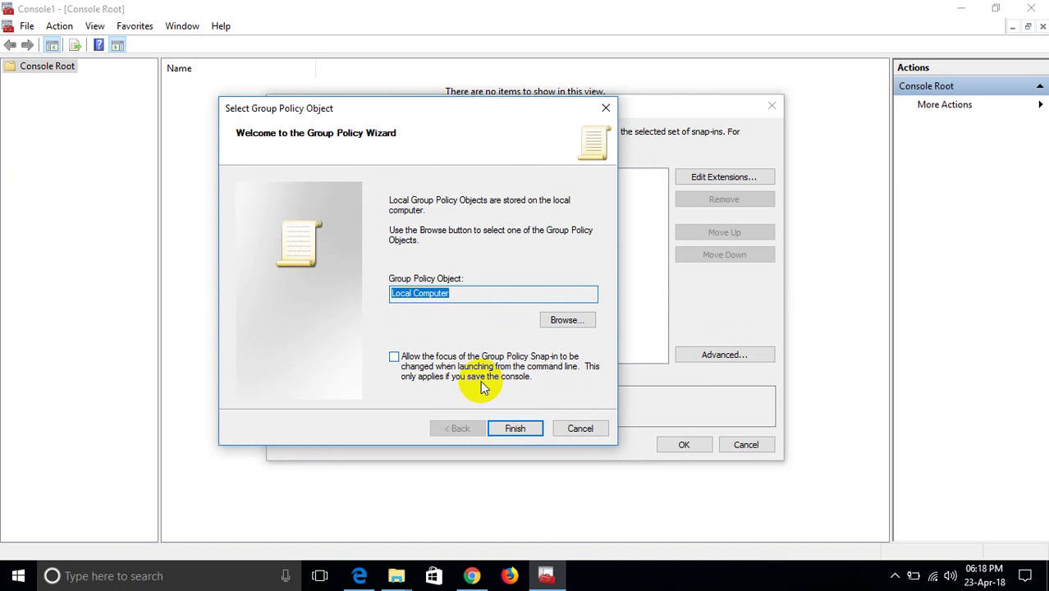
pyautogui.click(513, 428)
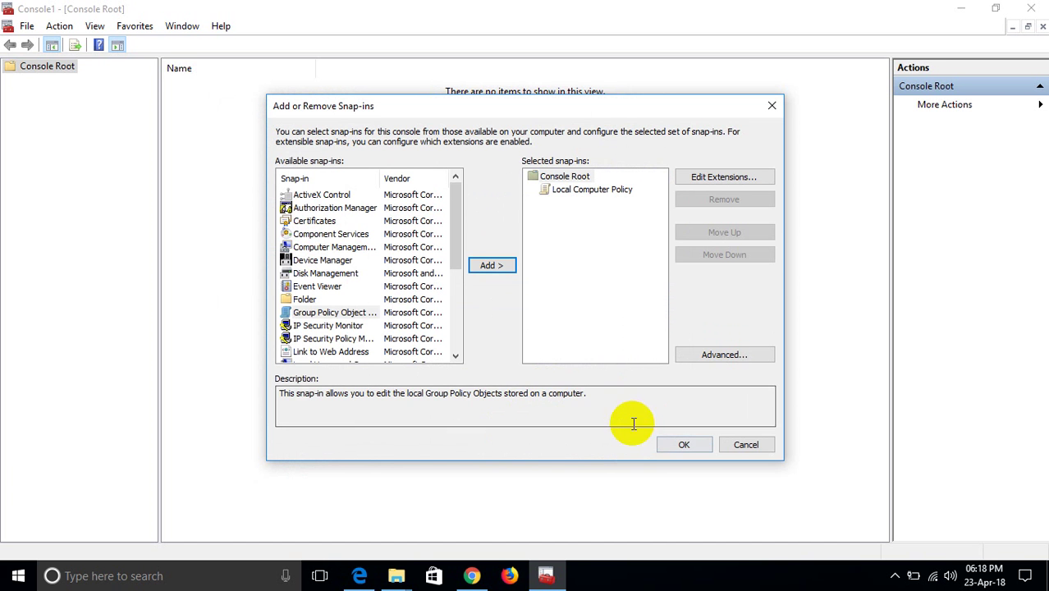
pyautogui.click(682, 445)
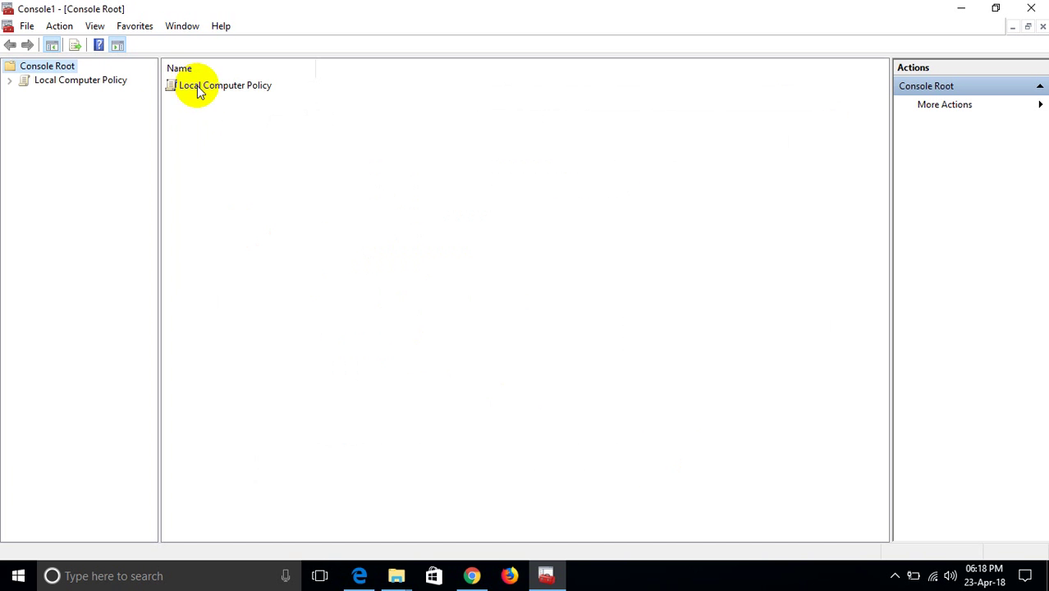
# Step: Open the Windows Update policy folder under Local Computer Policy, Computer Configuration, Administrative Templates, Windows Components
pyautogui.click(12, 80)
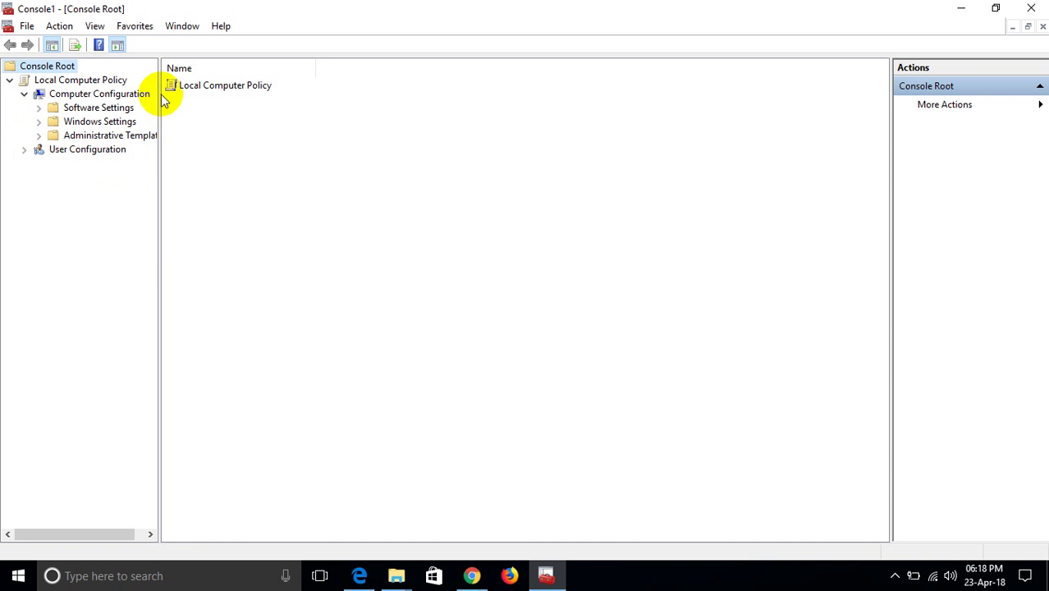
pyautogui.moveTo(159, 89); pyautogui.dragTo(218, 87)
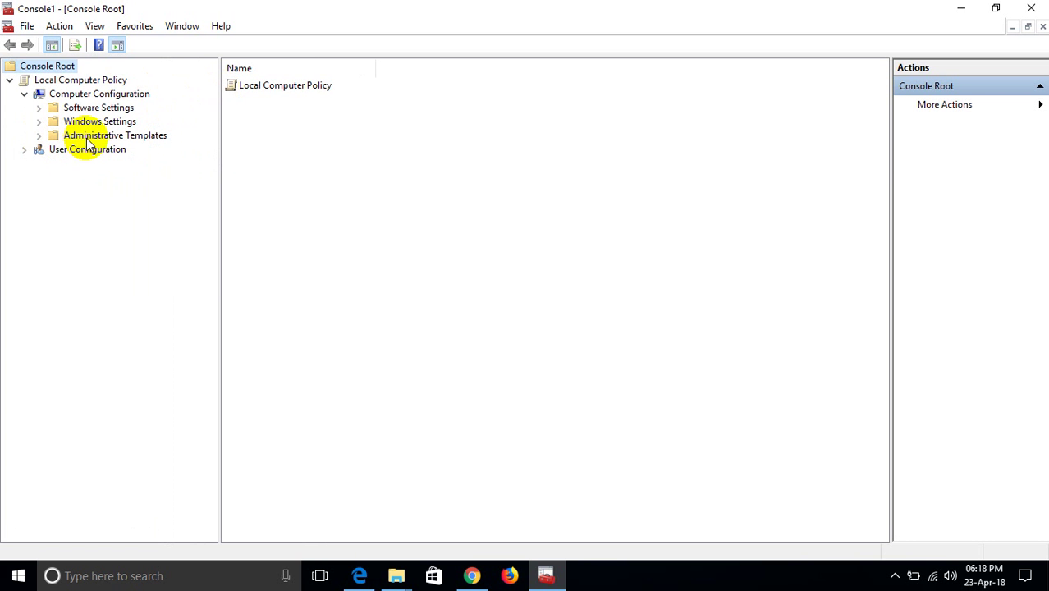
pyautogui.click(39, 137)
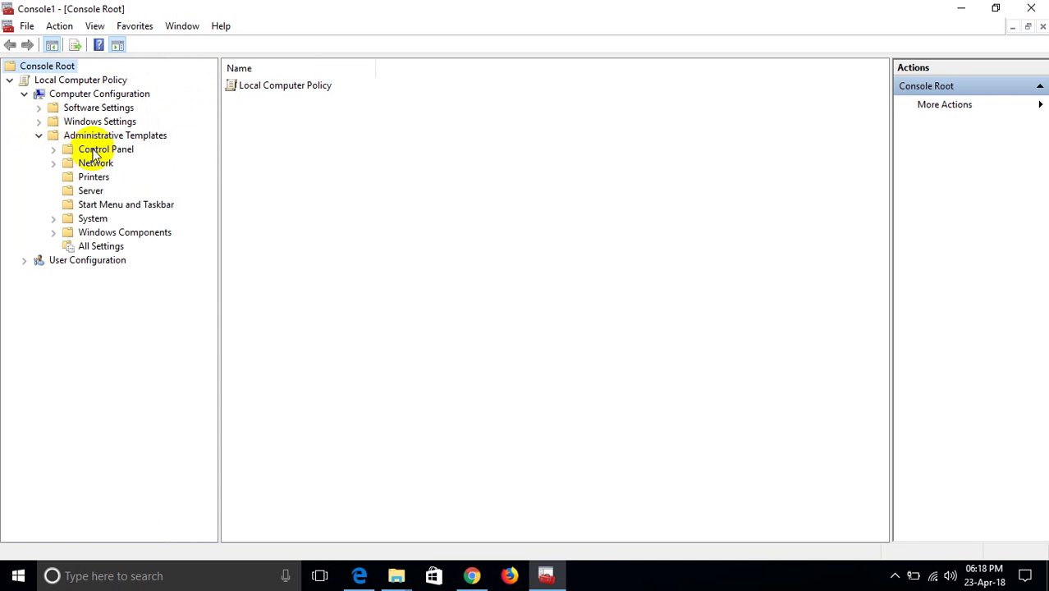
pyautogui.click(85, 234)
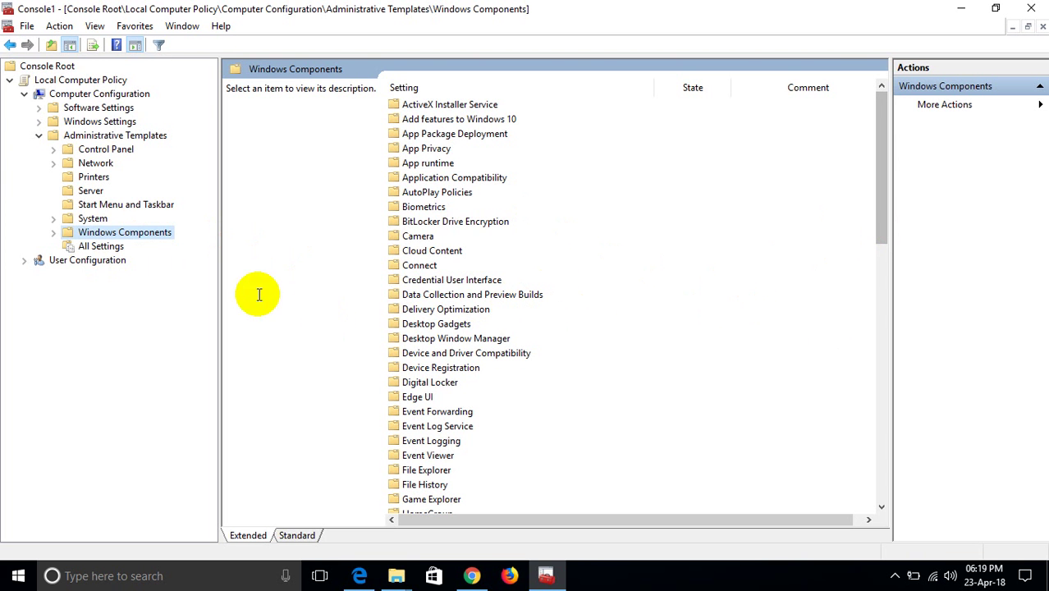
pyautogui.click(53, 235)
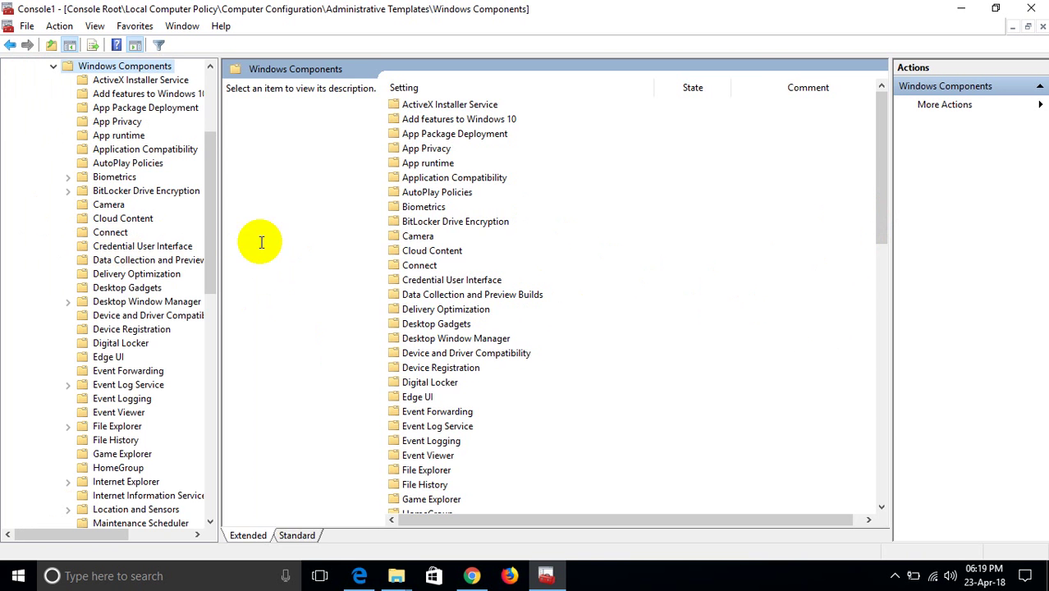
pyautogui.moveTo(218, 222); pyautogui.dragTo(281, 445)
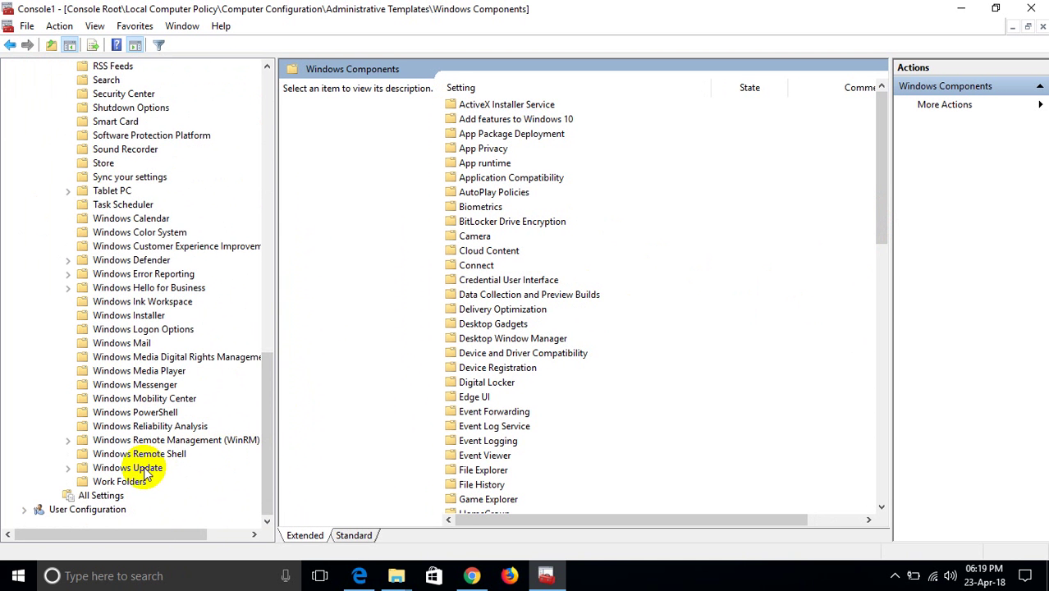
pyautogui.click(119, 469)
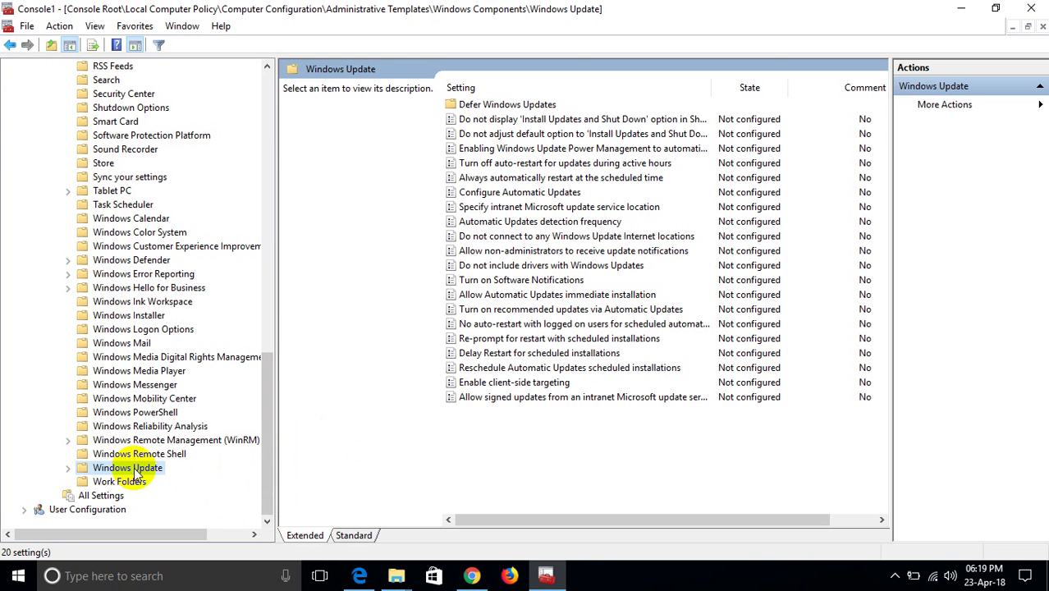
# Step: Open the Configure Automatic Updates policy, maximize its window and set the policy to Enabled
pyautogui.click(497, 194)
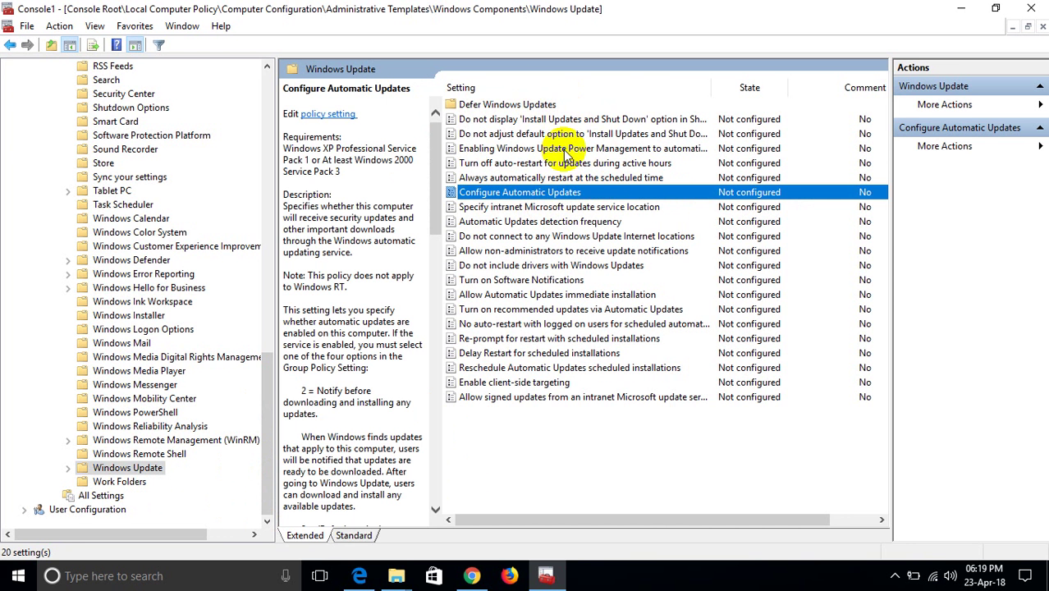
pyautogui.doubleClick(534, 194)
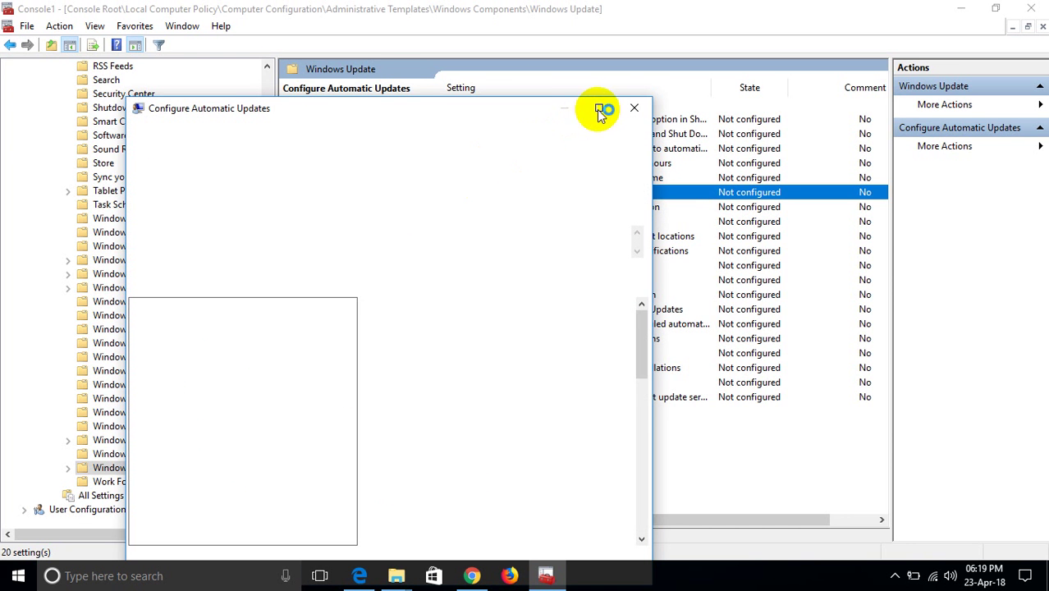
pyautogui.click(602, 110)
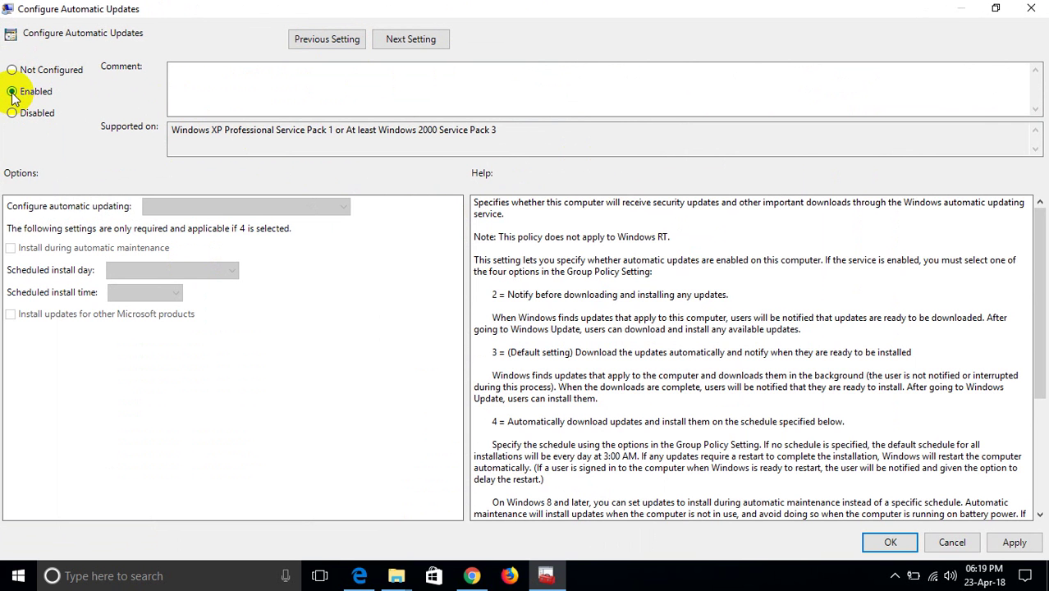
pyautogui.click(12, 93)
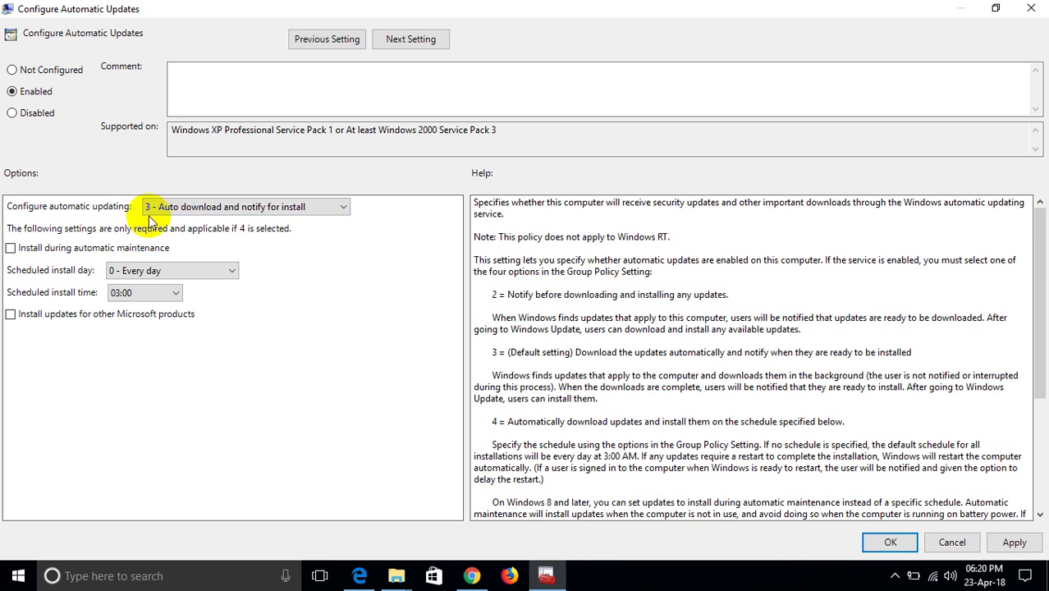
# Step: Set automatic updating to "2 - Notify for download and notify for install" and save the policy
pyautogui.click(205, 212)
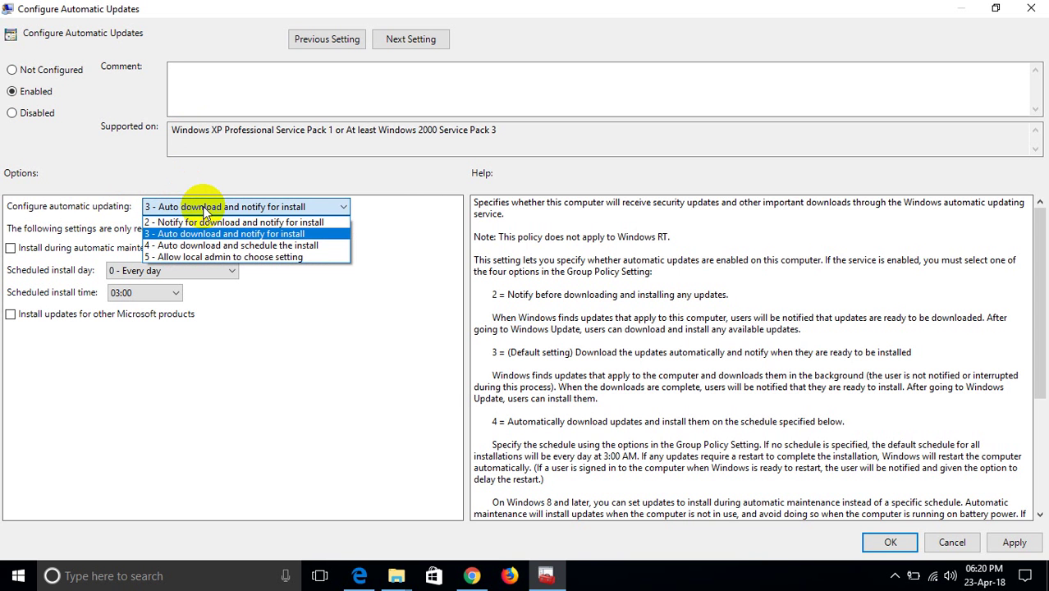
pyautogui.click(252, 224)
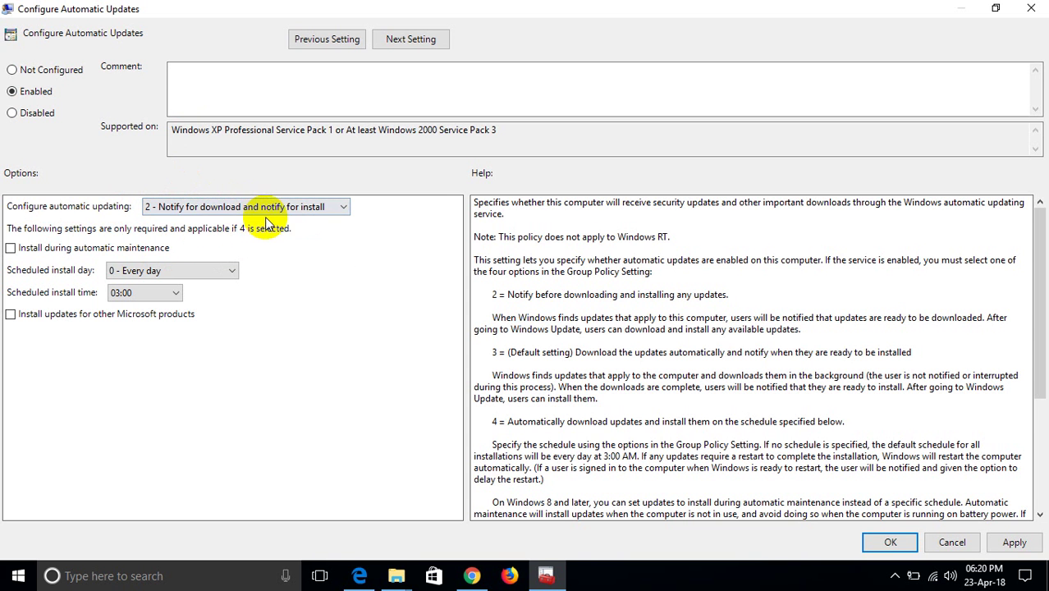
pyautogui.click(266, 208)
pyautogui.click(194, 207)
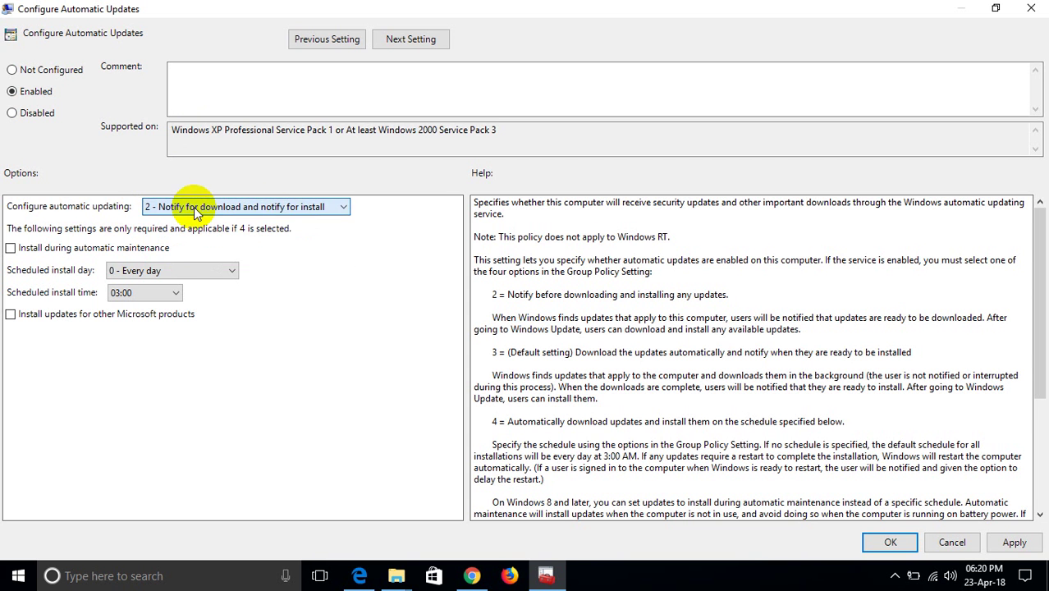
pyautogui.click(199, 211)
pyautogui.click(206, 220)
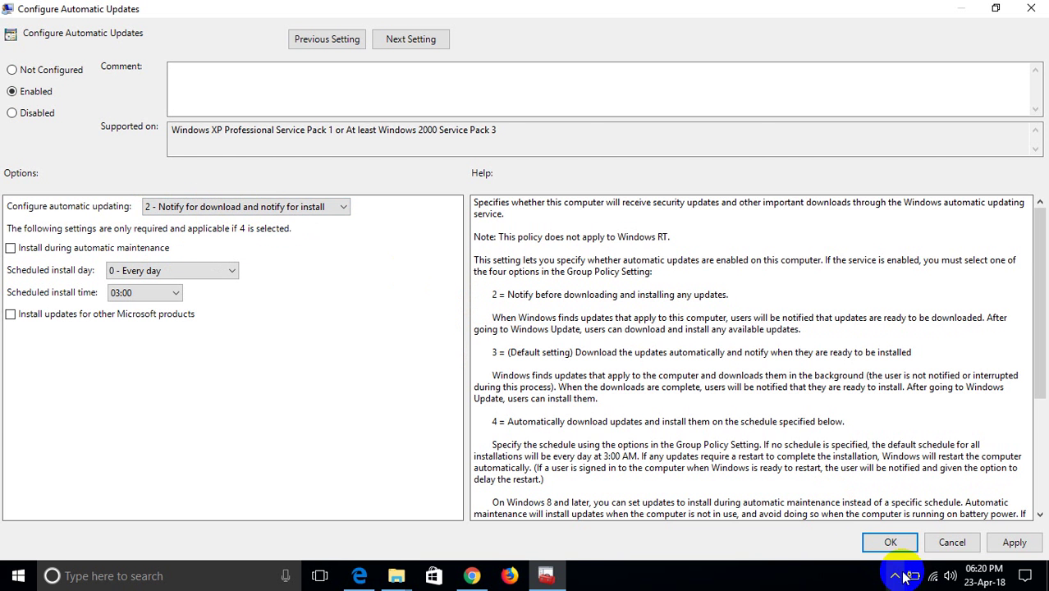
pyautogui.click(891, 544)
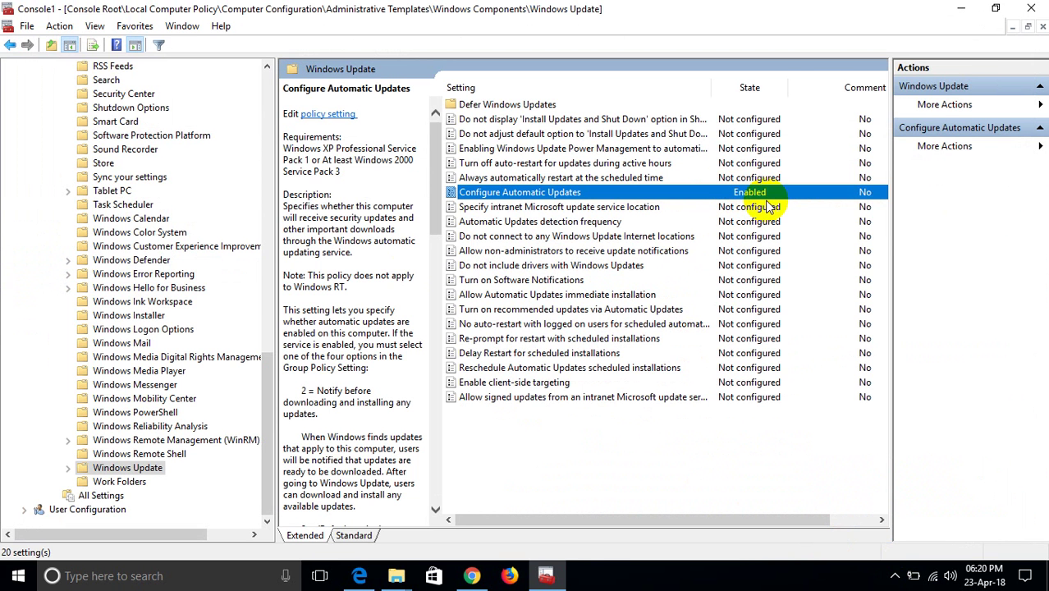
# Step: Close the console without saving its settings to Console1, and refresh the desktop twice
pyautogui.click(1031, 10)
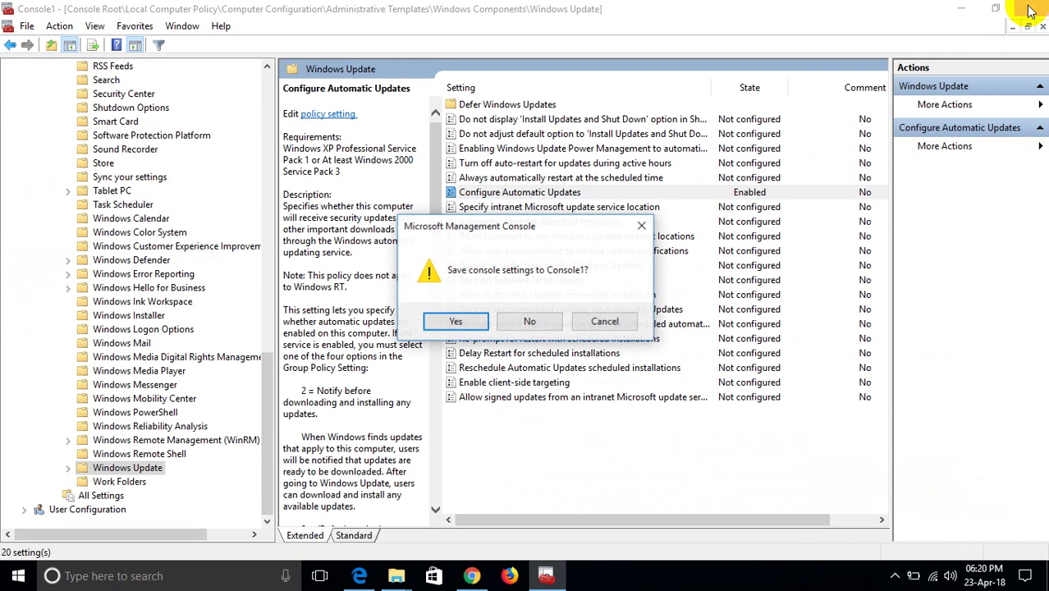
pyautogui.click(530, 322)
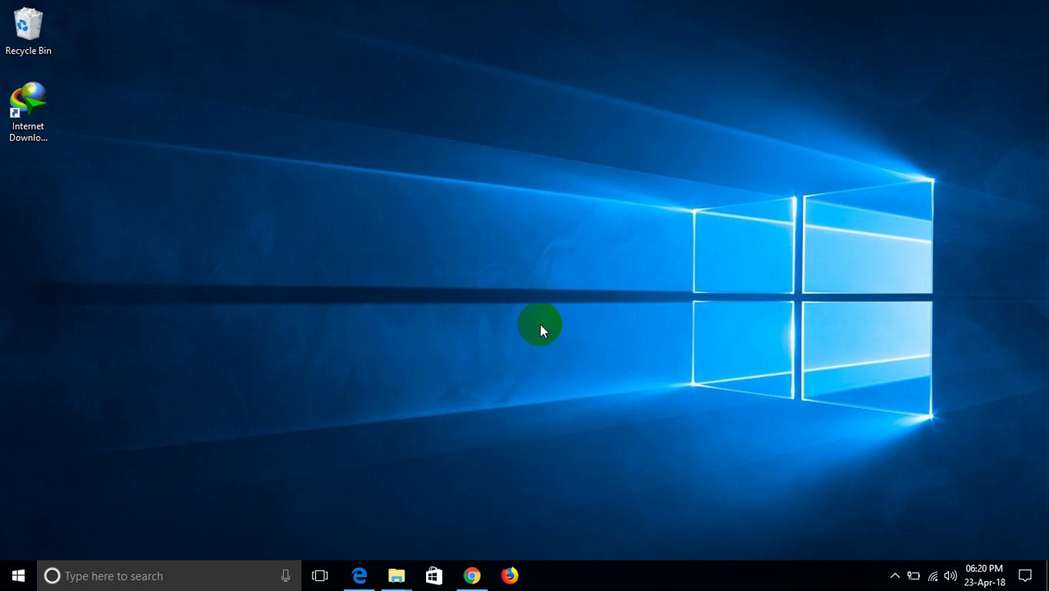
pyautogui.rightClick(293, 14)
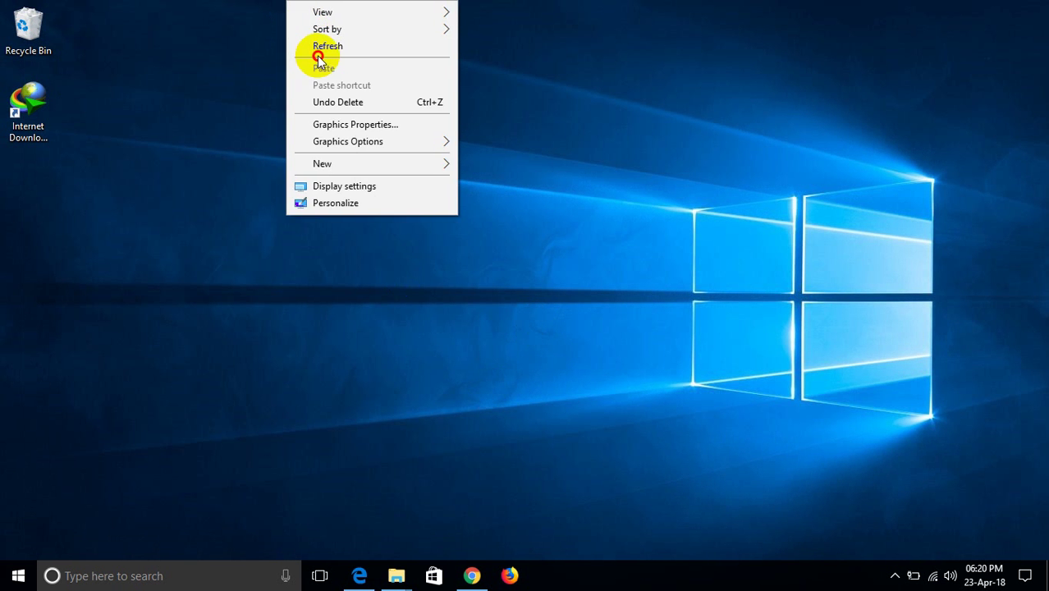
pyautogui.click(333, 51)
pyautogui.rightClick(299, 7)
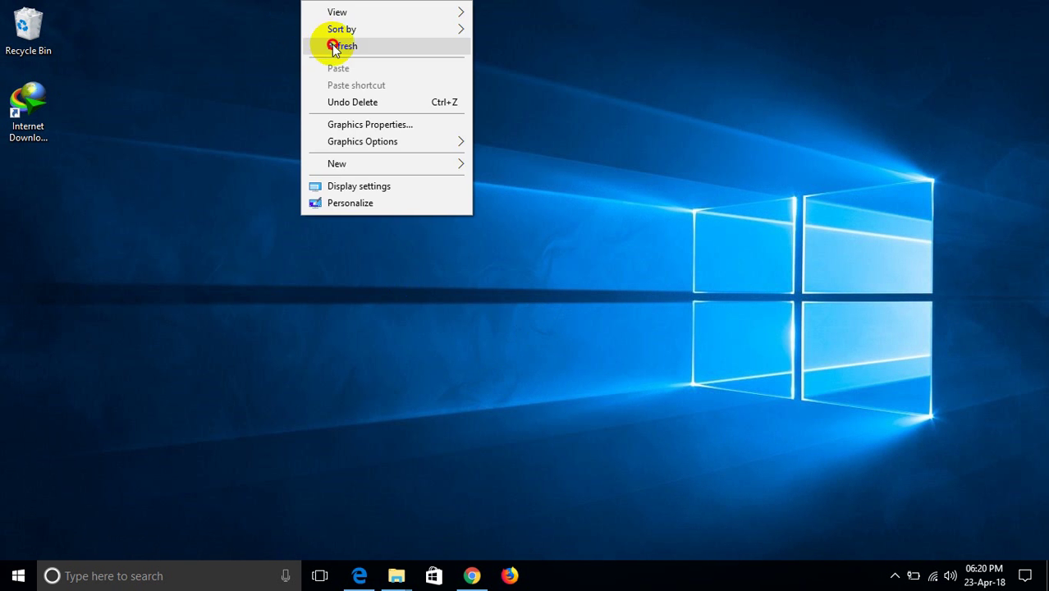
pyautogui.click(335, 46)
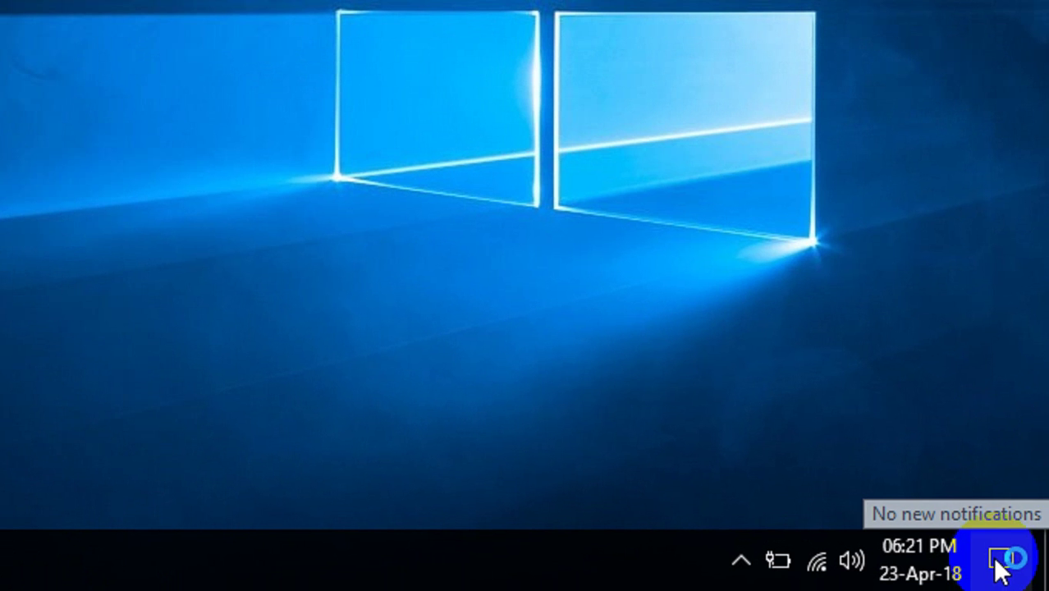
# Step: Open the Update & security page in Windows Settings to reach the Windows Update status
pyautogui.click(998, 562)
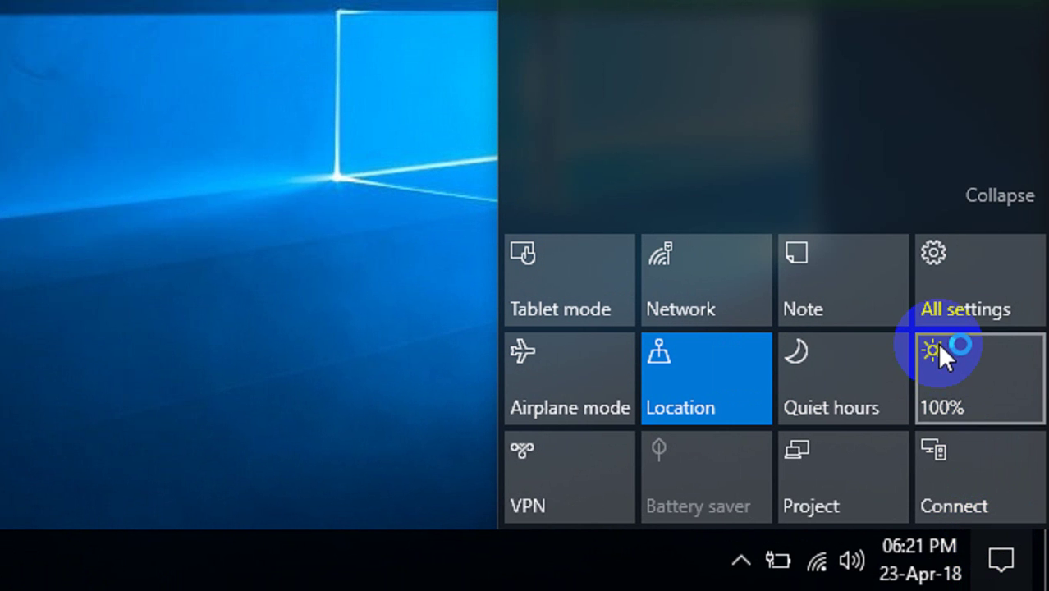
pyautogui.click(960, 304)
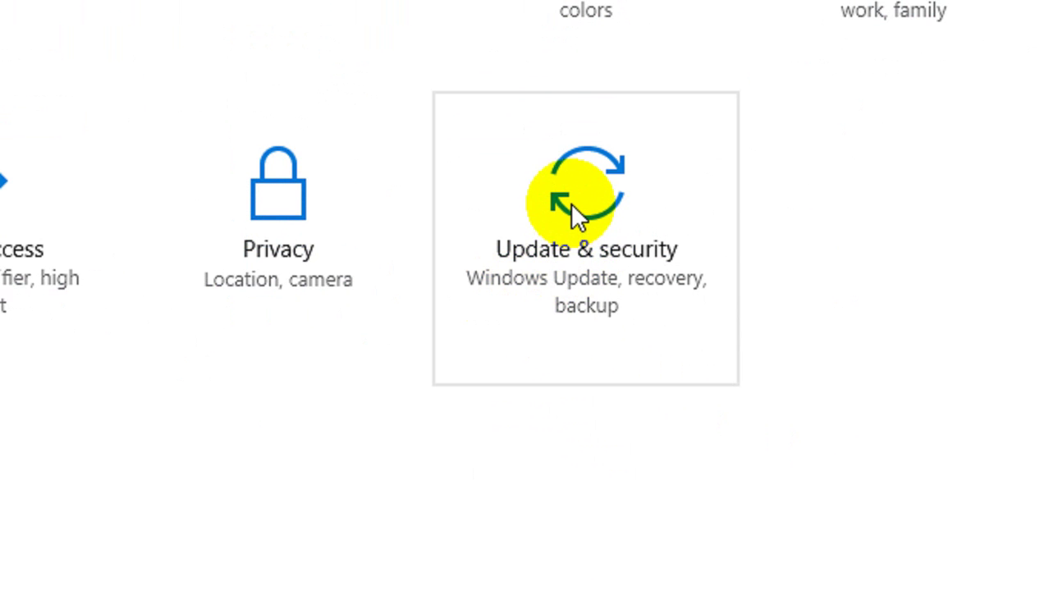
pyautogui.click(574, 209)
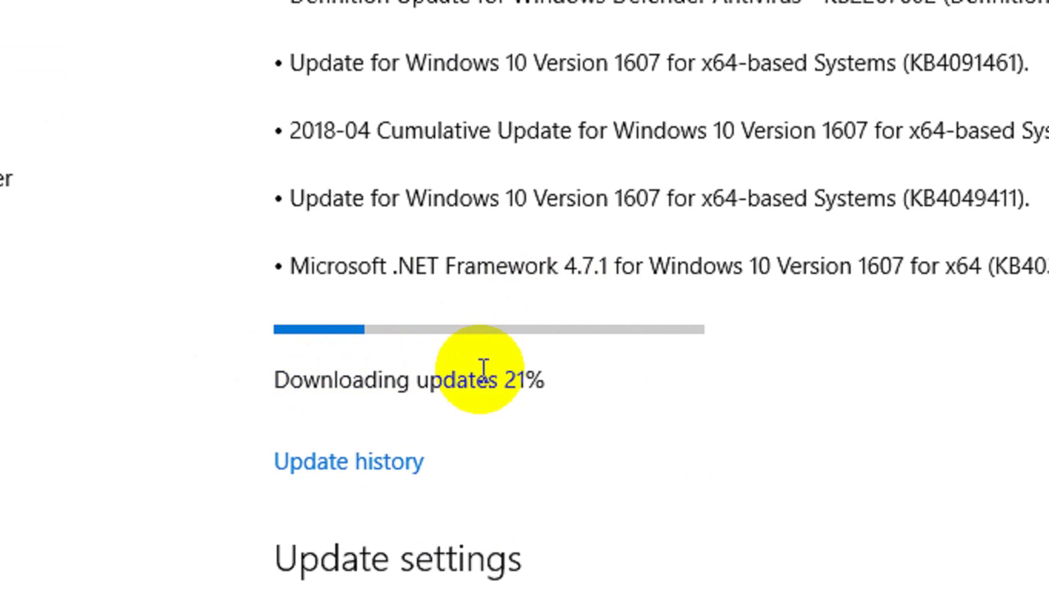
# Step: Examine the update download progress and the list of available updates under Update status
pyautogui.moveTo(447, 381); pyautogui.dragTo(402, 380)
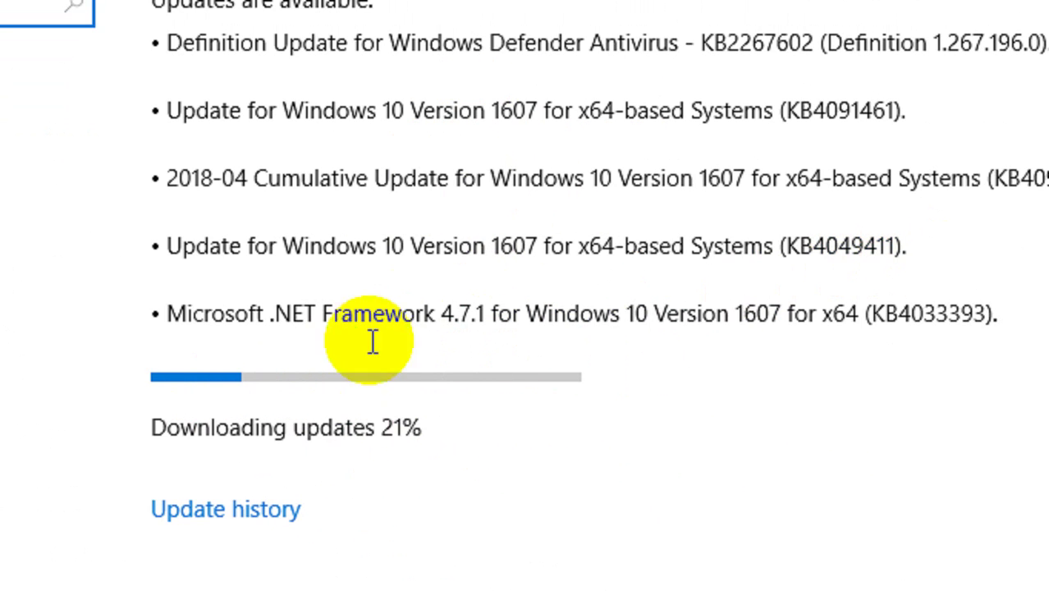
pyautogui.moveTo(409, 429); pyautogui.dragTo(449, 426)
pyautogui.click(417, 427)
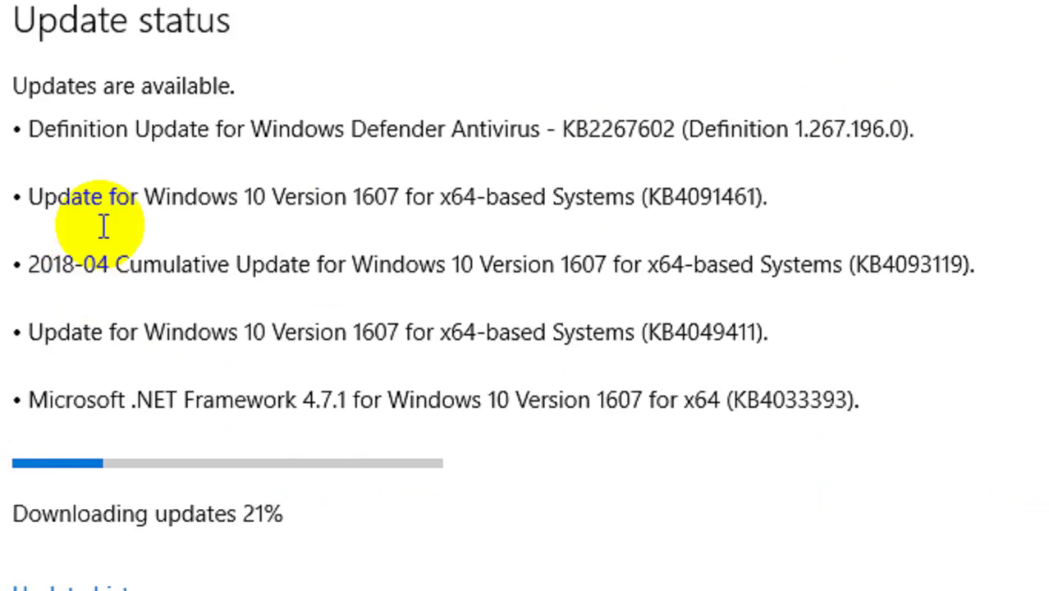
pyautogui.moveTo(149, 400); pyautogui.dragTo(233, 413)
pyautogui.click(576, 454)
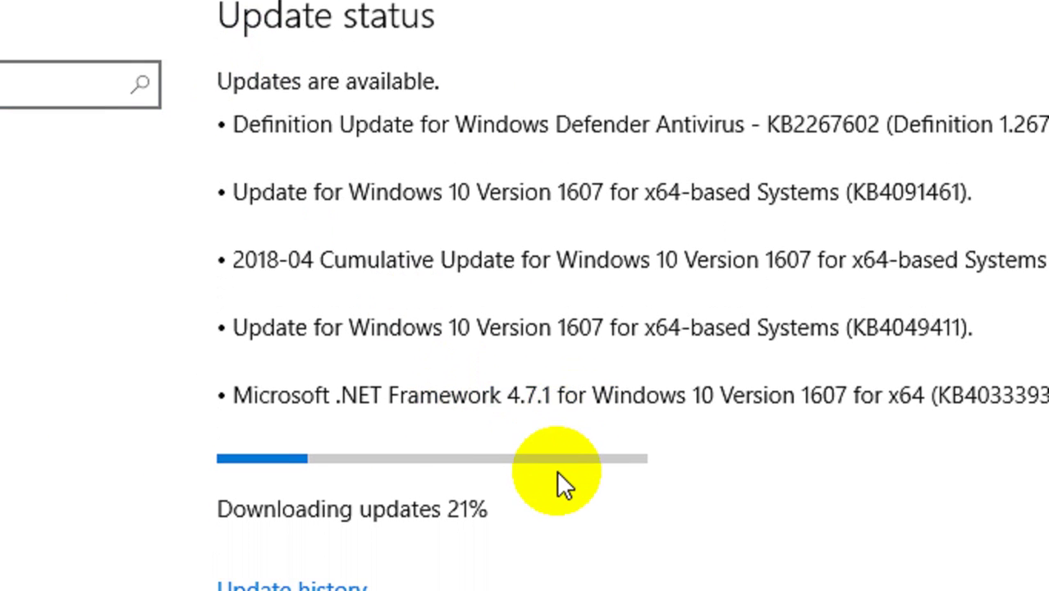